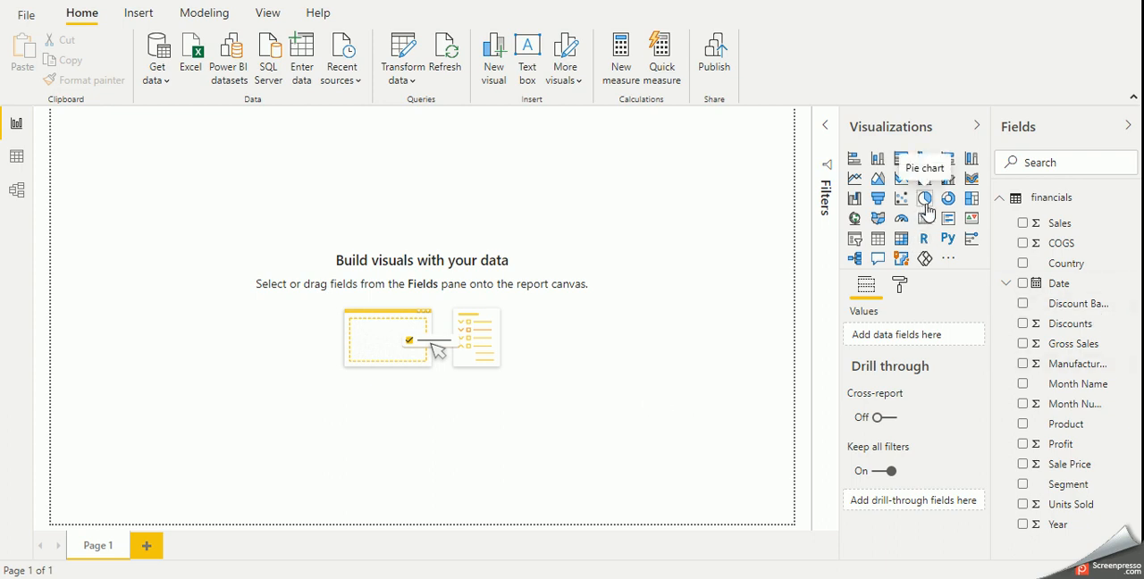
- Create an enlarged stacked column chart with Segment on the axis and Profit as the values
{"action": "left_click", "coordinate": [877, 158]}
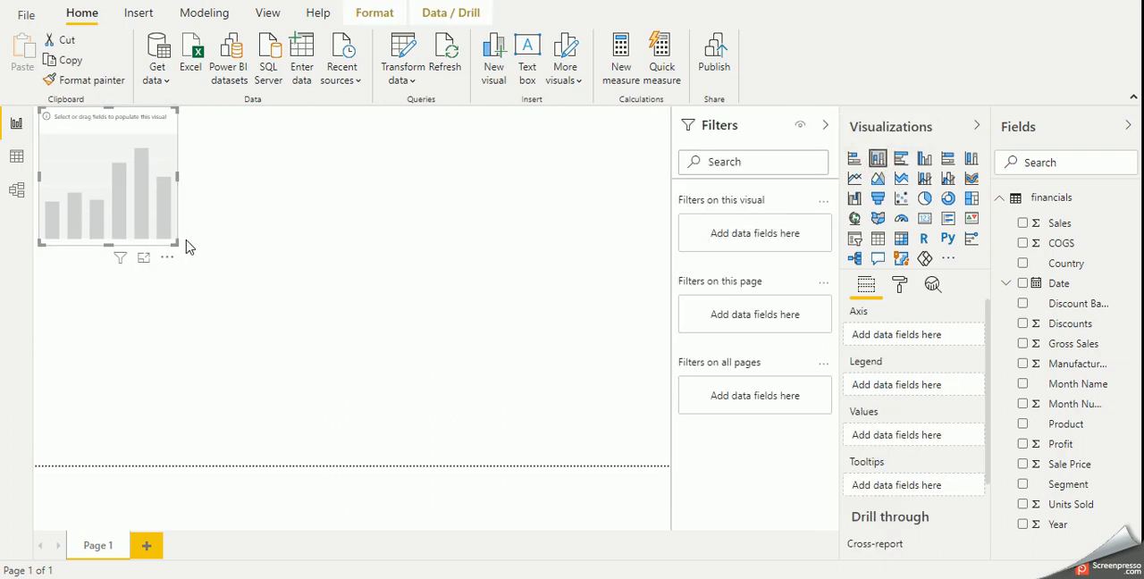
{"action": "left_click_drag", "start_coordinate": [174, 241], "coordinate": [333, 349]}
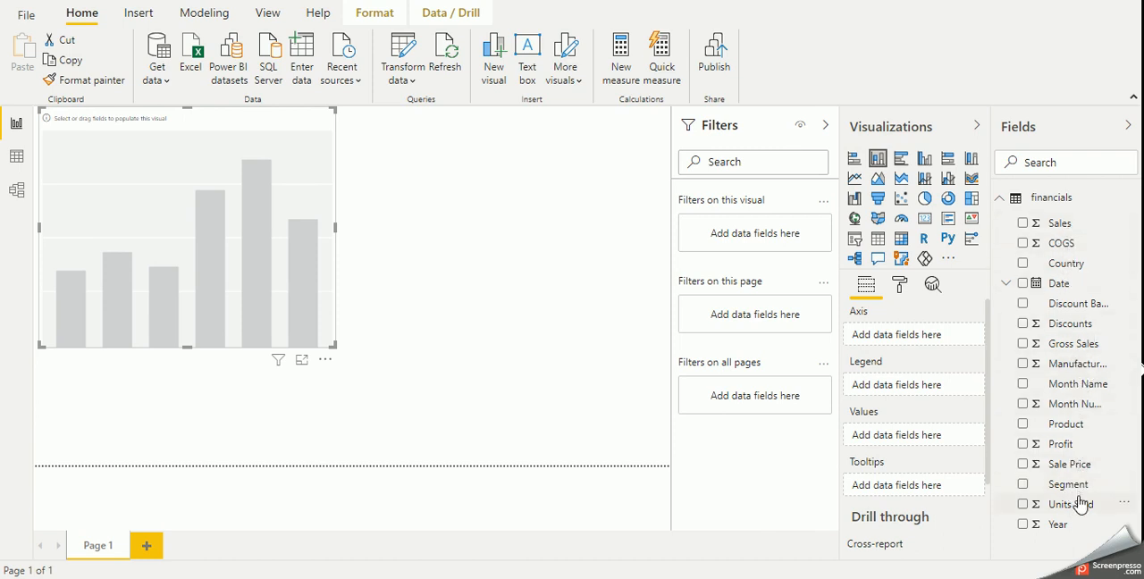
{"action": "left_click_drag", "start_coordinate": [1079, 492], "coordinate": [252, 311]}
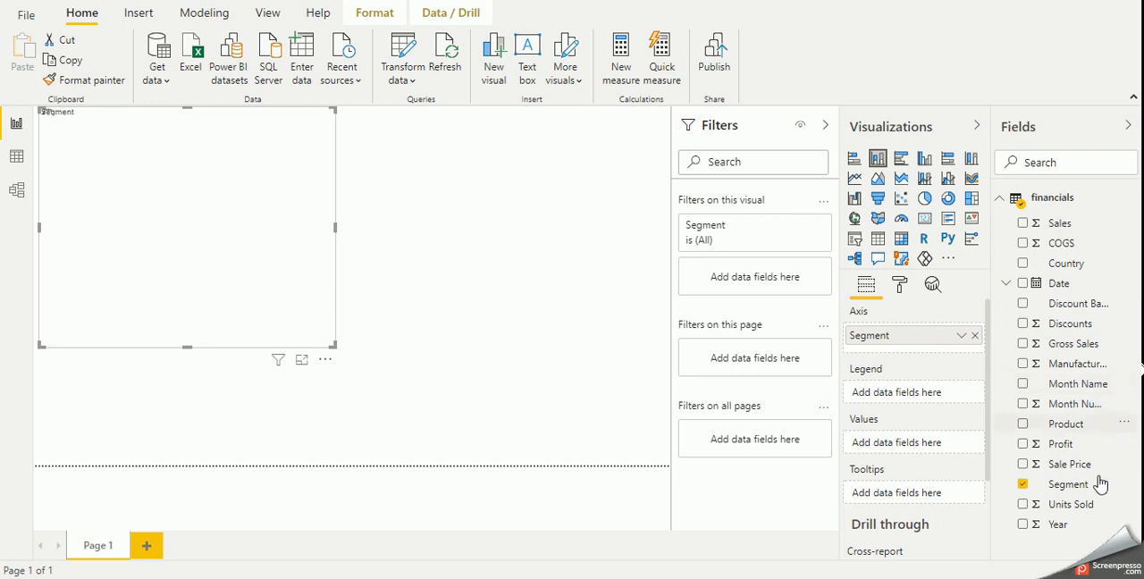
{"action": "left_click_drag", "start_coordinate": [1070, 444], "coordinate": [935, 447]}
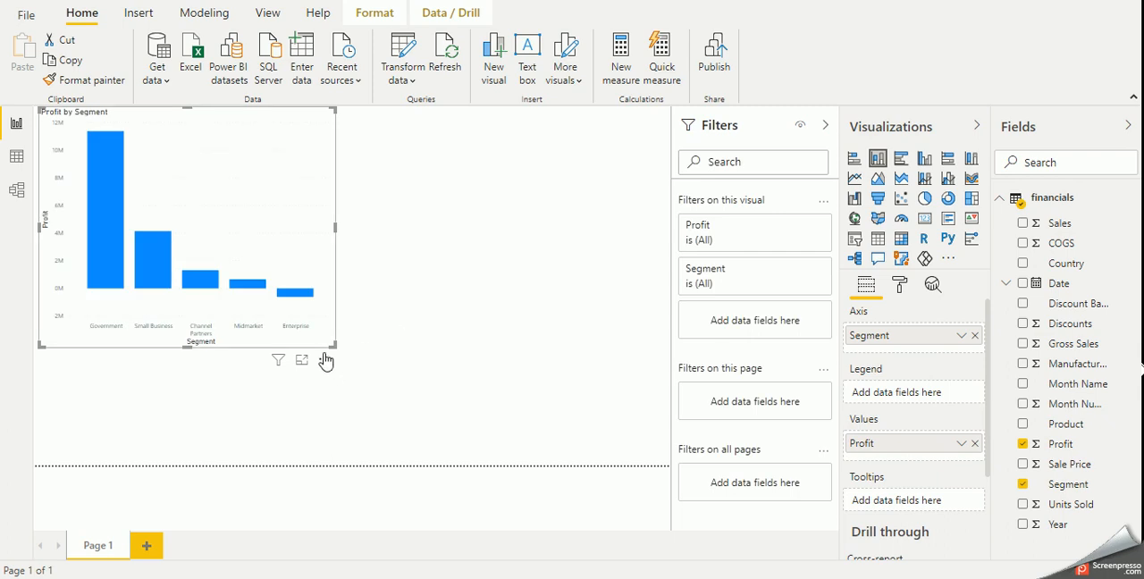
{"action": "left_click_drag", "start_coordinate": [330, 342], "coordinate": [420, 429]}
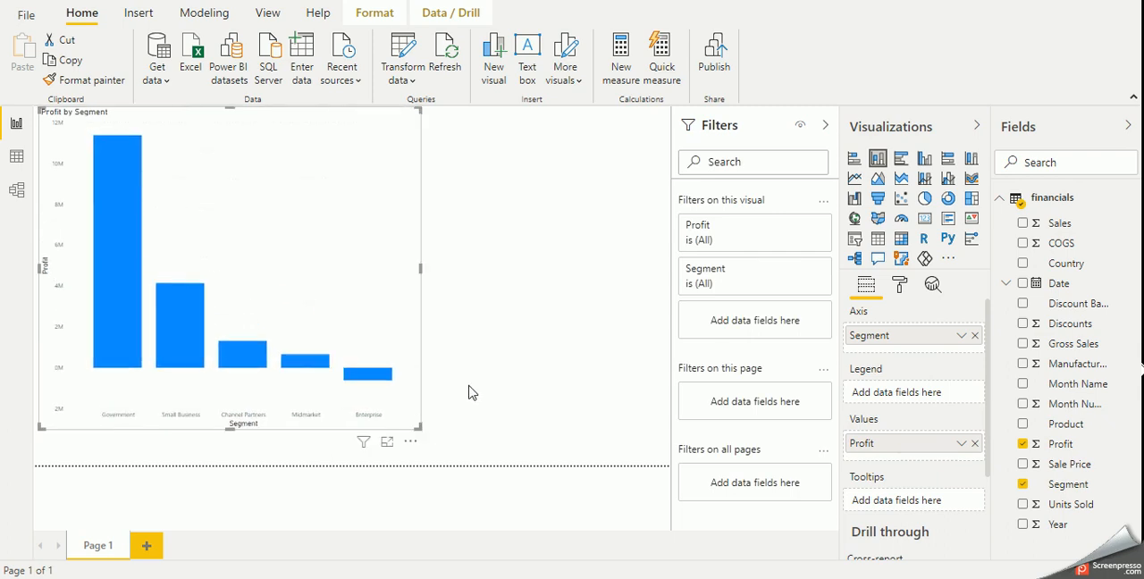
- Turn on data labels for the Profit by Segment column chart
{"action": "left_click", "coordinate": [901, 295]}
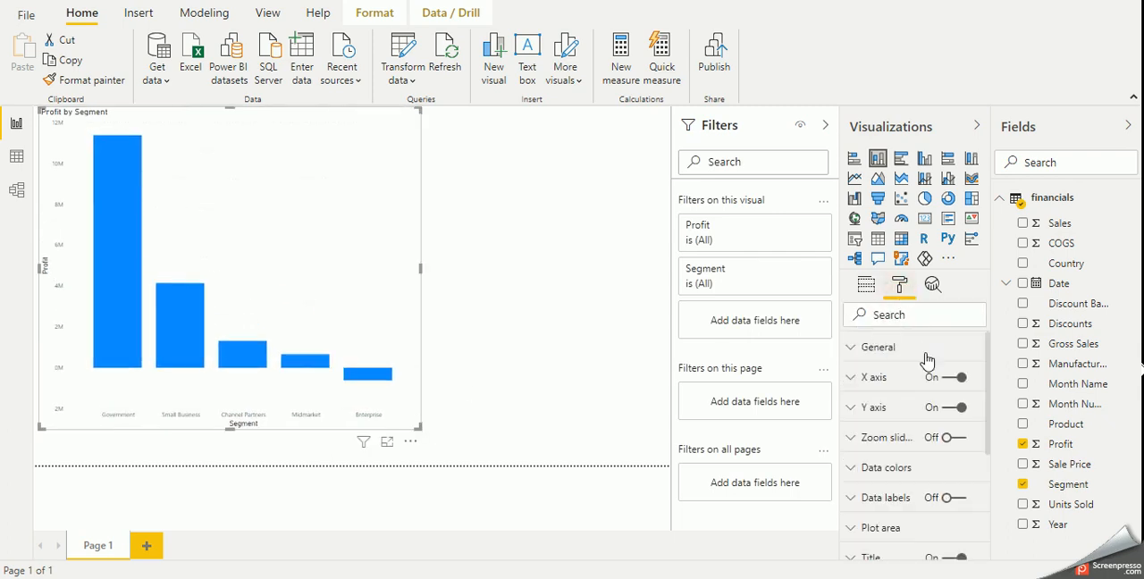
{"action": "scroll", "coordinate": [908, 427], "scroll_direction": "down", "scroll_amount": 3}
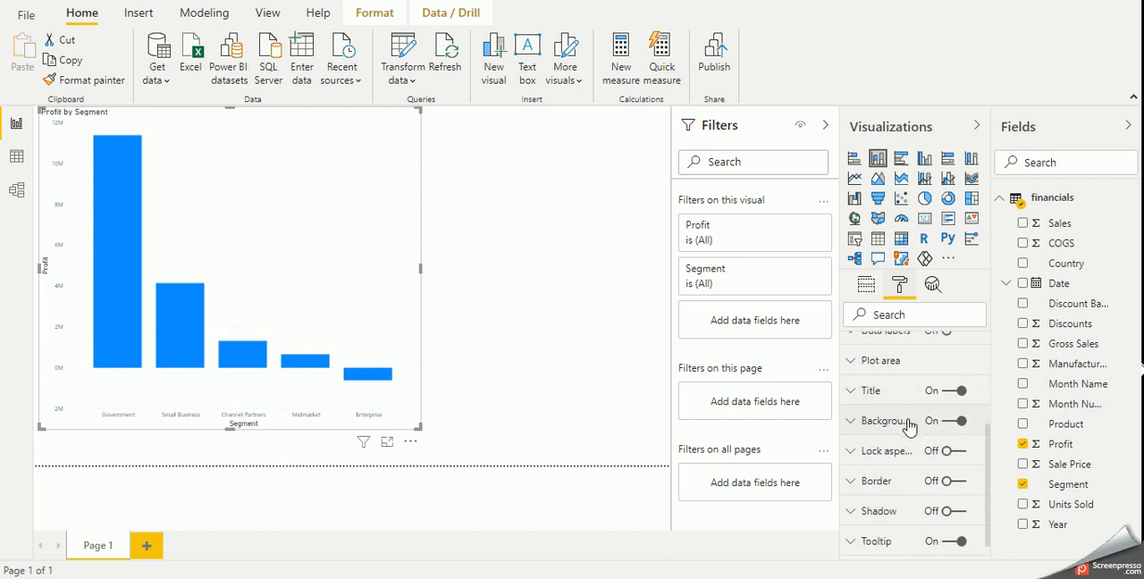
{"action": "left_click", "coordinate": [894, 331]}
{"action": "scroll", "coordinate": [911, 429], "scroll_direction": "up", "scroll_amount": 3}
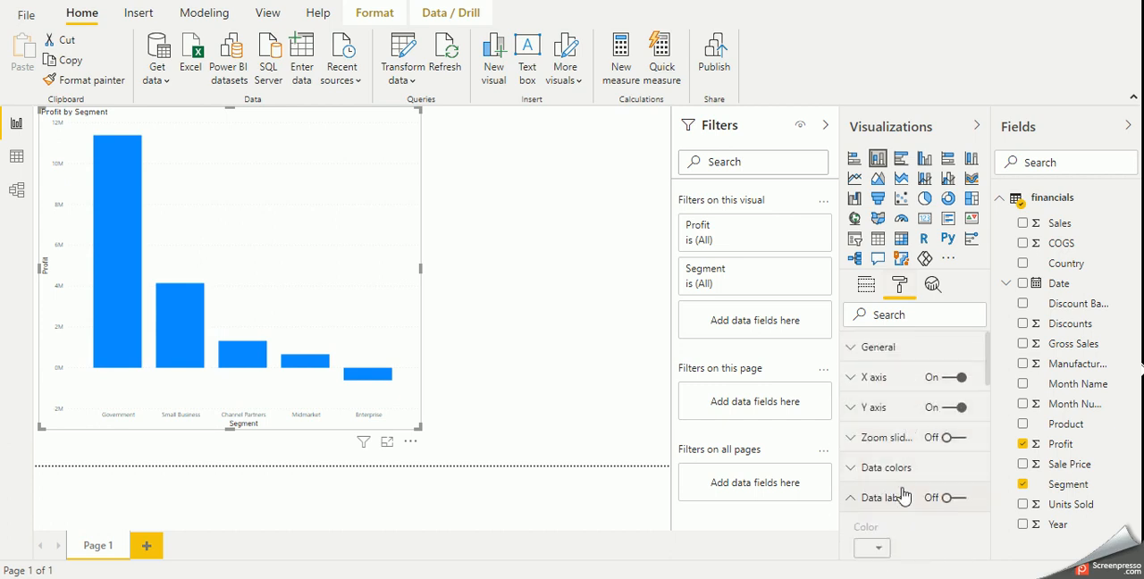
{"action": "scroll", "coordinate": [908, 502], "scroll_direction": "down", "scroll_amount": 1}
{"action": "left_click", "coordinate": [379, 269]}
{"action": "left_click", "coordinate": [952, 415]}
{"action": "scroll", "coordinate": [913, 433], "scroll_direction": "down", "scroll_amount": 1}
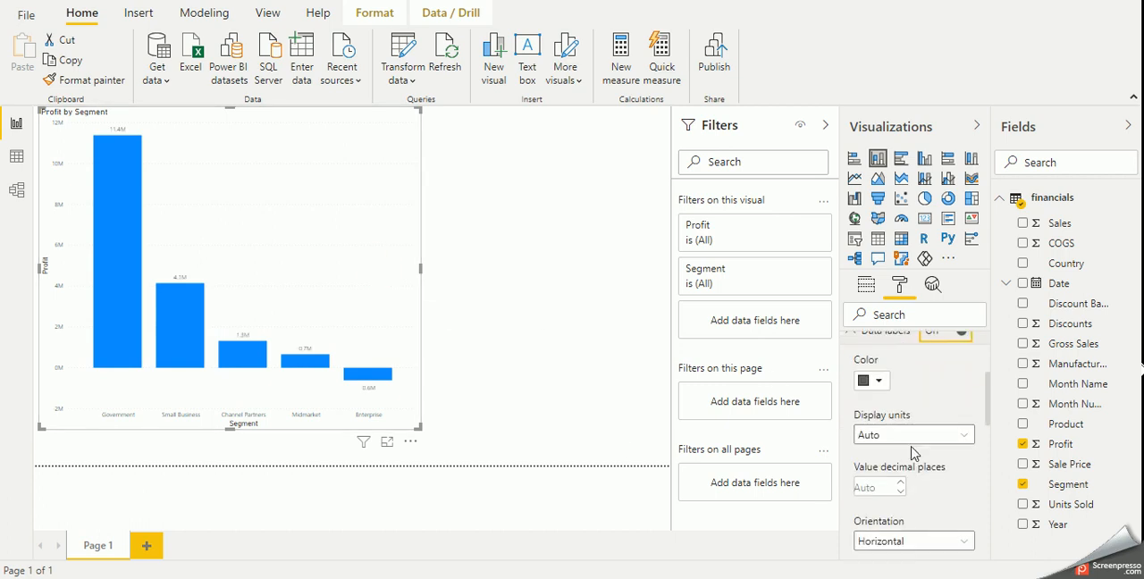
- Show the data labels as full numbers without display units and set their text size to 13 pt
{"action": "left_click", "coordinate": [913, 434]}
{"action": "left_click", "coordinate": [911, 469]}
{"action": "scroll", "coordinate": [909, 492], "scroll_direction": "down", "scroll_amount": 1}
{"action": "scroll", "coordinate": [910, 500], "scroll_direction": "down", "scroll_amount": 2}
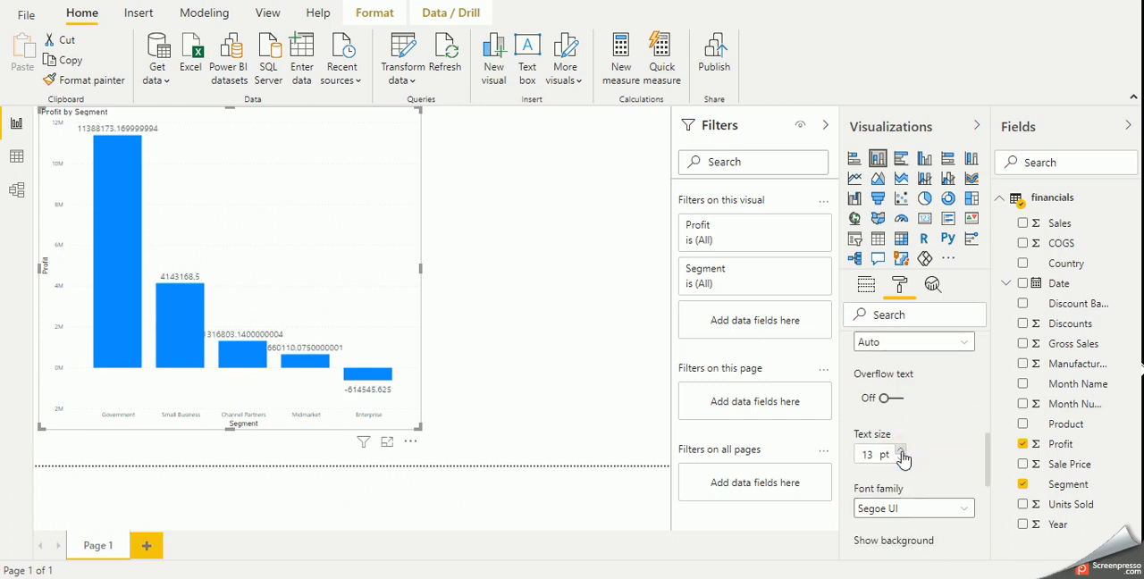
{"action": "scroll", "coordinate": [903, 401], "scroll_direction": "up", "scroll_amount": 3}
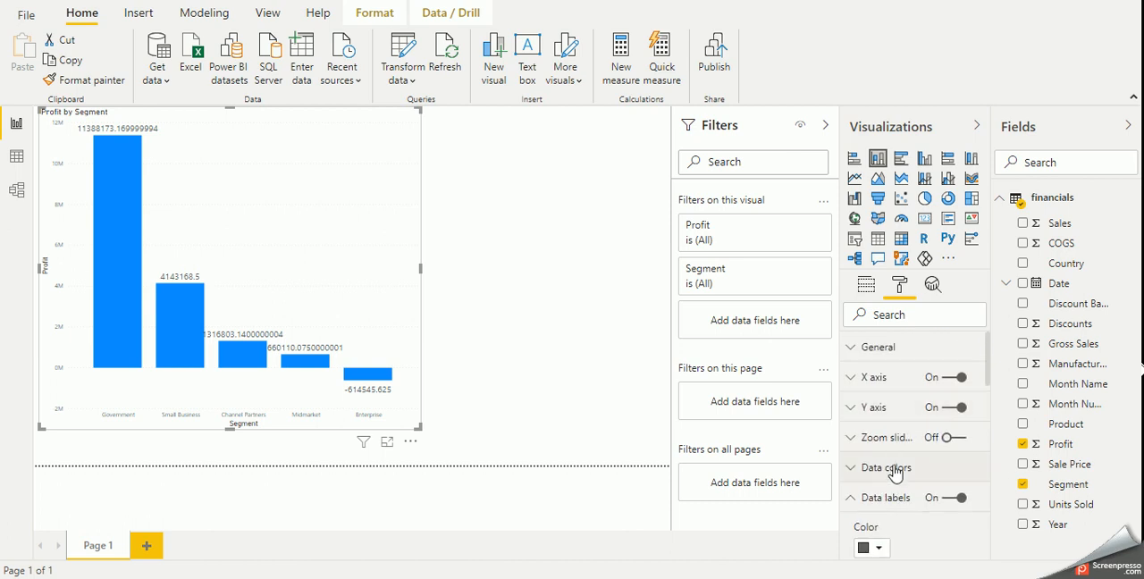
{"action": "left_click", "coordinate": [894, 470]}
{"action": "scroll", "coordinate": [895, 473], "scroll_direction": "down", "scroll_amount": 3}
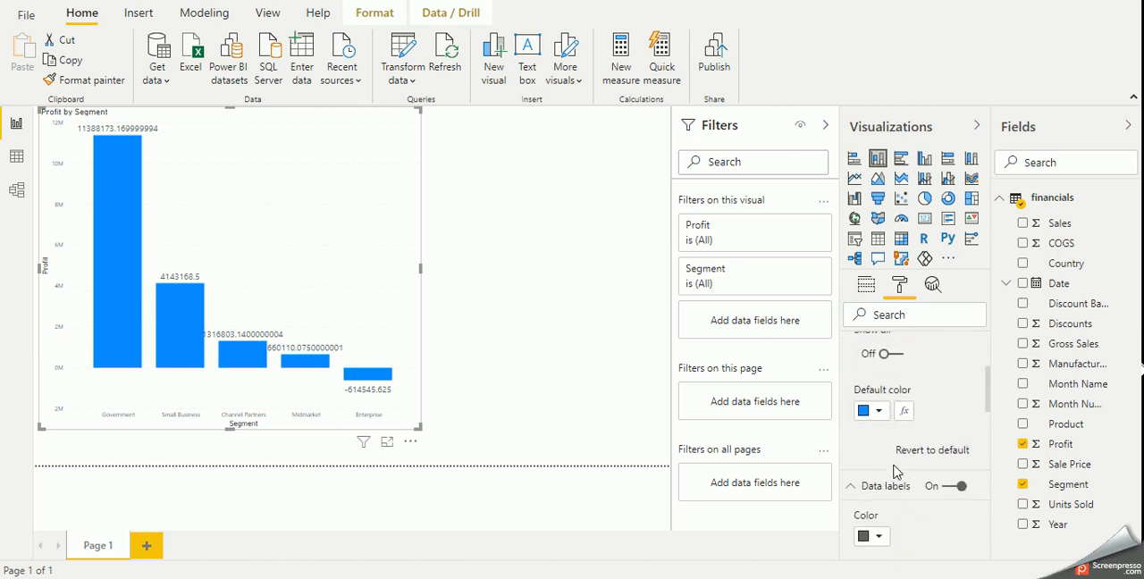
{"action": "scroll", "coordinate": [896, 474], "scroll_direction": "down", "scroll_amount": 10}
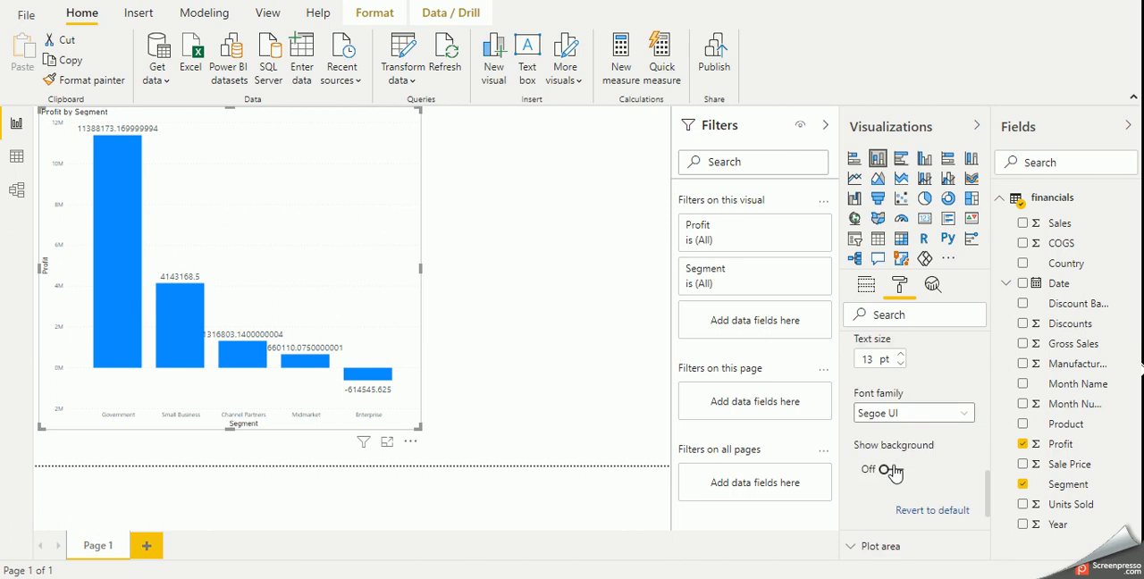
{"action": "scroll", "coordinate": [894, 468], "scroll_direction": "down", "scroll_amount": 2}
{"action": "scroll", "coordinate": [893, 465], "scroll_direction": "up", "scroll_amount": 10}
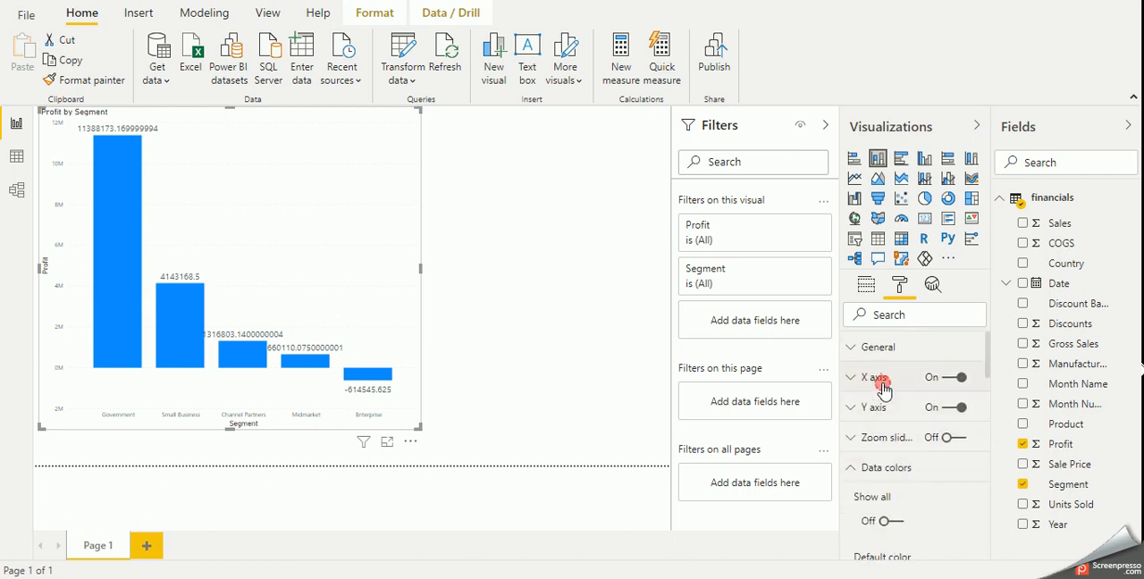
- Set the chart's X axis text size to 16 pt and widen the chart slightly
{"action": "left_click", "coordinate": [880, 380]}
{"action": "scroll", "coordinate": [914, 473], "scroll_direction": "down", "scroll_amount": 3}
{"action": "scroll", "coordinate": [914, 478], "scroll_direction": "up", "scroll_amount": 3}
{"action": "left_click", "coordinate": [899, 479]}
{"action": "left_click", "coordinate": [900, 478]}
{"action": "left_click", "coordinate": [900, 479]}
{"action": "left_click", "coordinate": [899, 478]}
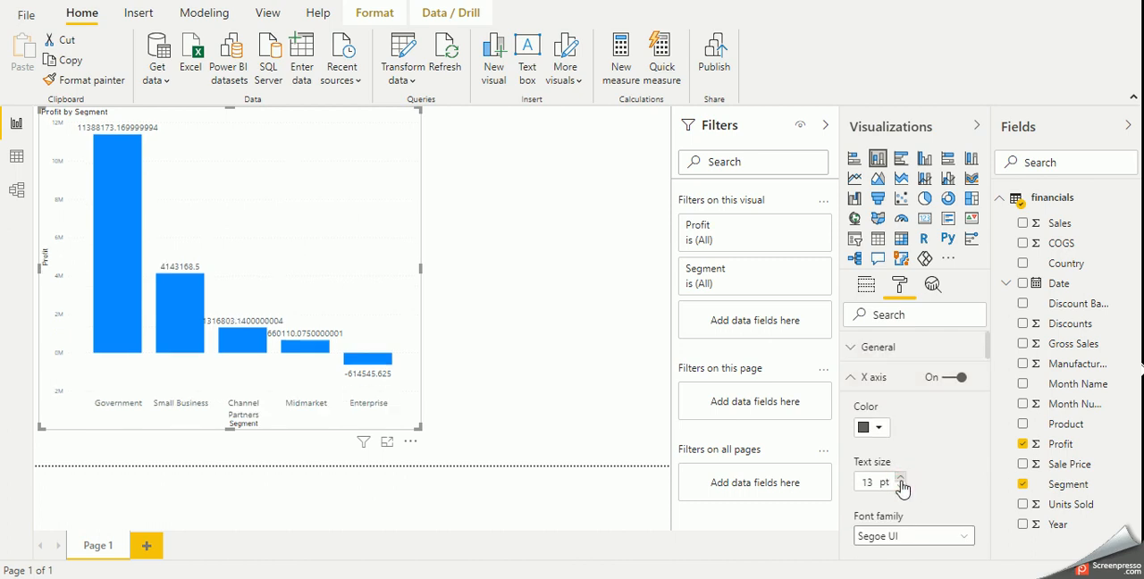
{"action": "left_click", "coordinate": [899, 479]}
{"action": "left_click", "coordinate": [900, 479]}
{"action": "left_click", "coordinate": [900, 479]}
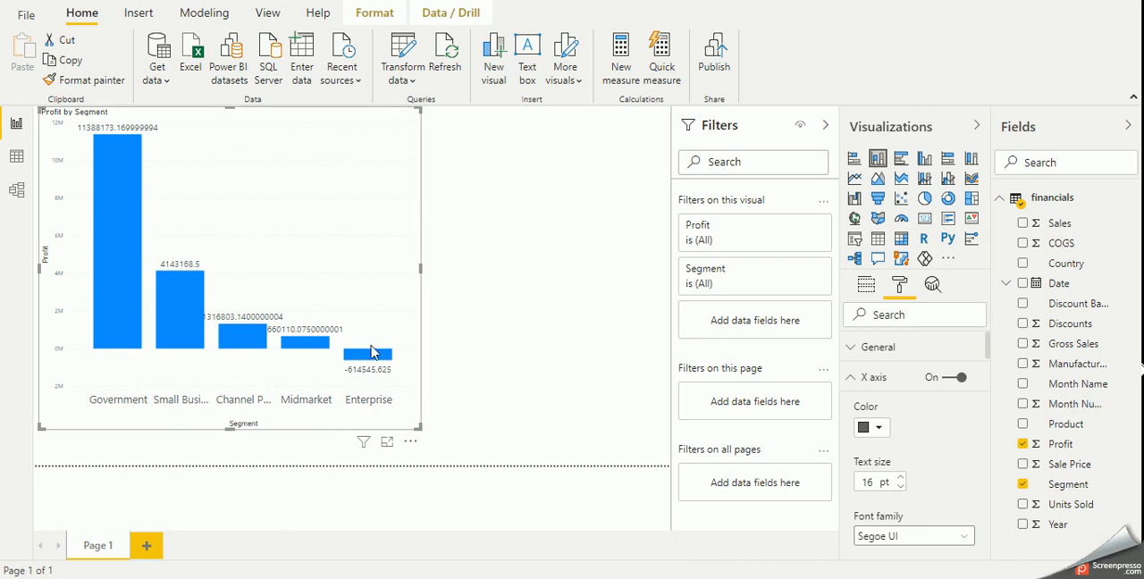
{"action": "left_click_drag", "start_coordinate": [422, 267], "coordinate": [460, 281]}
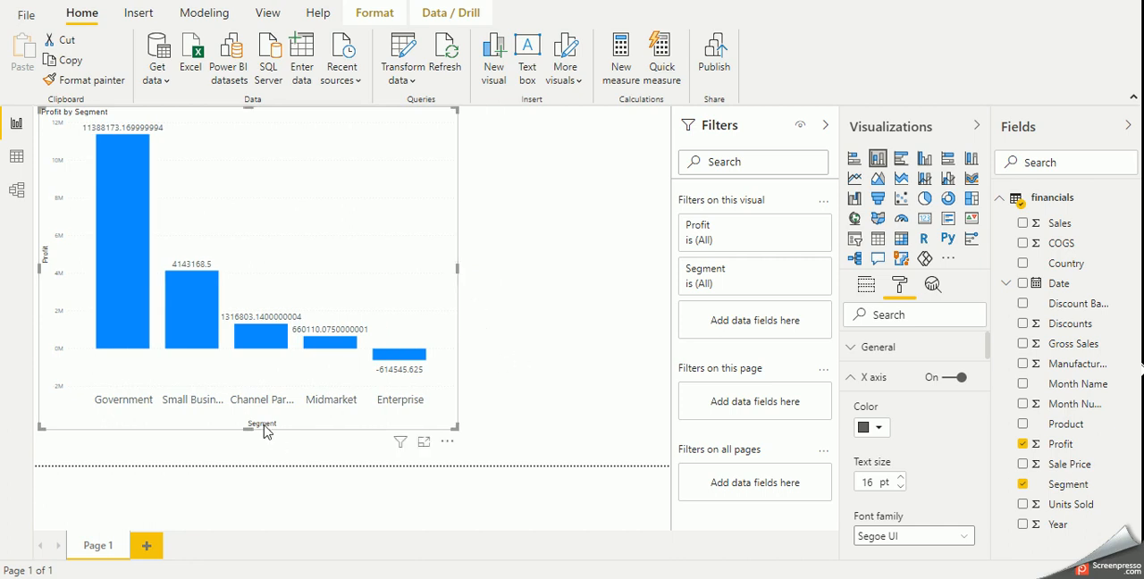
- Add a second report page and enable it as a tooltip page in its page information
{"action": "left_click", "coordinate": [148, 547]}
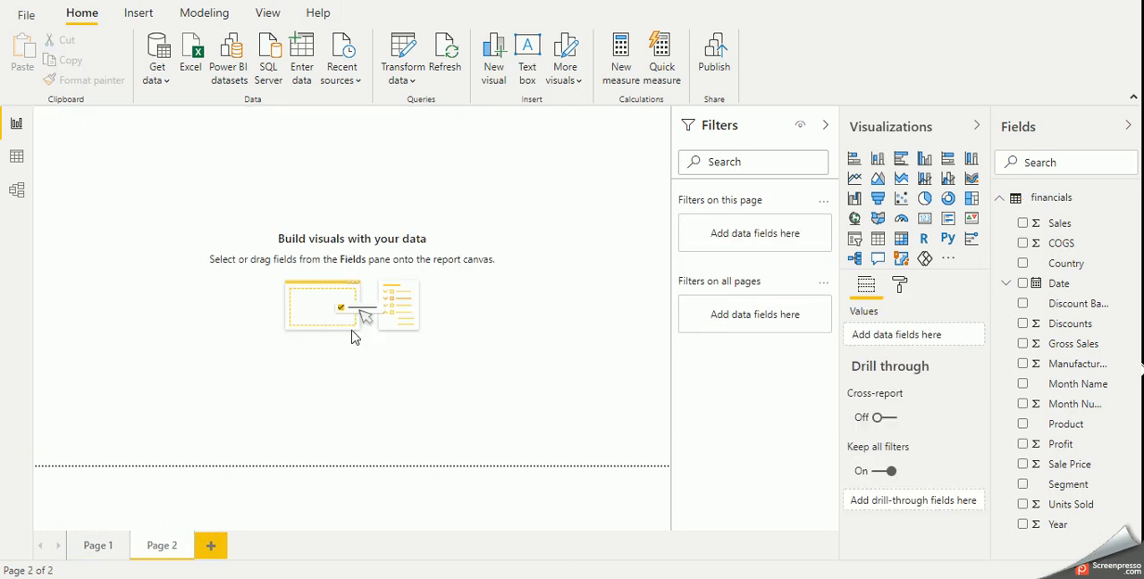
{"action": "left_click", "coordinate": [513, 374]}
{"action": "left_click", "coordinate": [899, 287]}
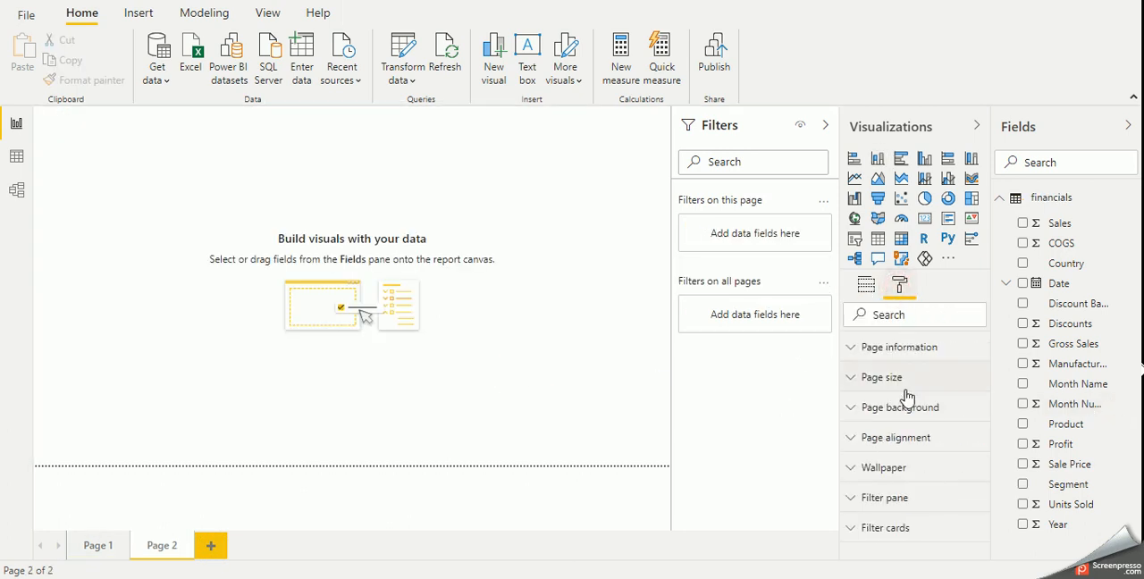
{"action": "left_click", "coordinate": [905, 357]}
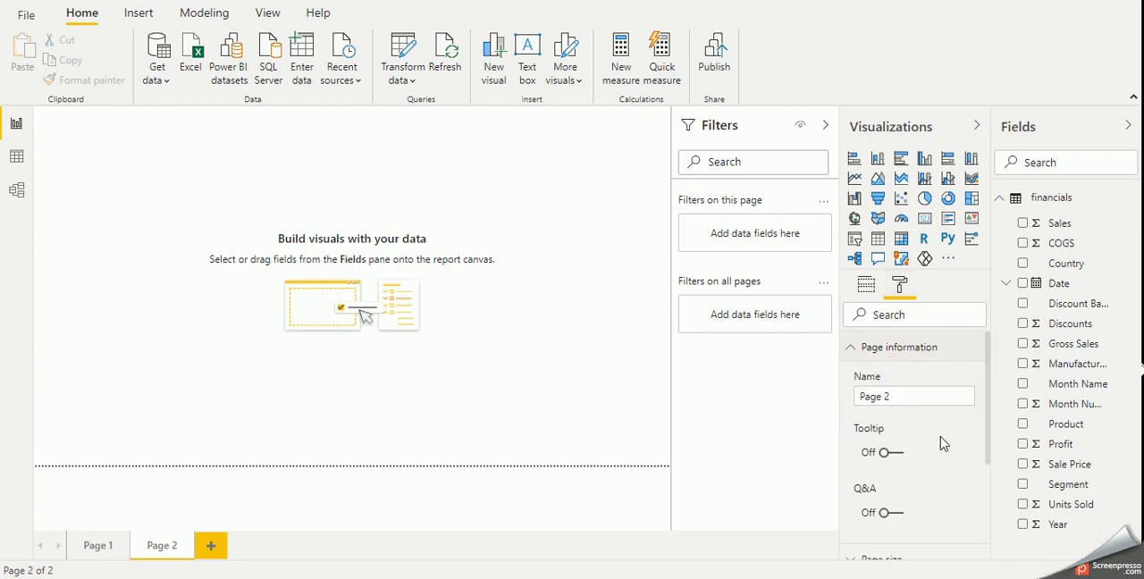
{"action": "scroll", "coordinate": [942, 441], "scroll_direction": "down", "scroll_amount": 2}
{"action": "scroll", "coordinate": [943, 441], "scroll_direction": "up", "scroll_amount": 2}
{"action": "left_click", "coordinate": [887, 452]}
{"action": "scroll", "coordinate": [929, 457], "scroll_direction": "down", "scroll_amount": 2}
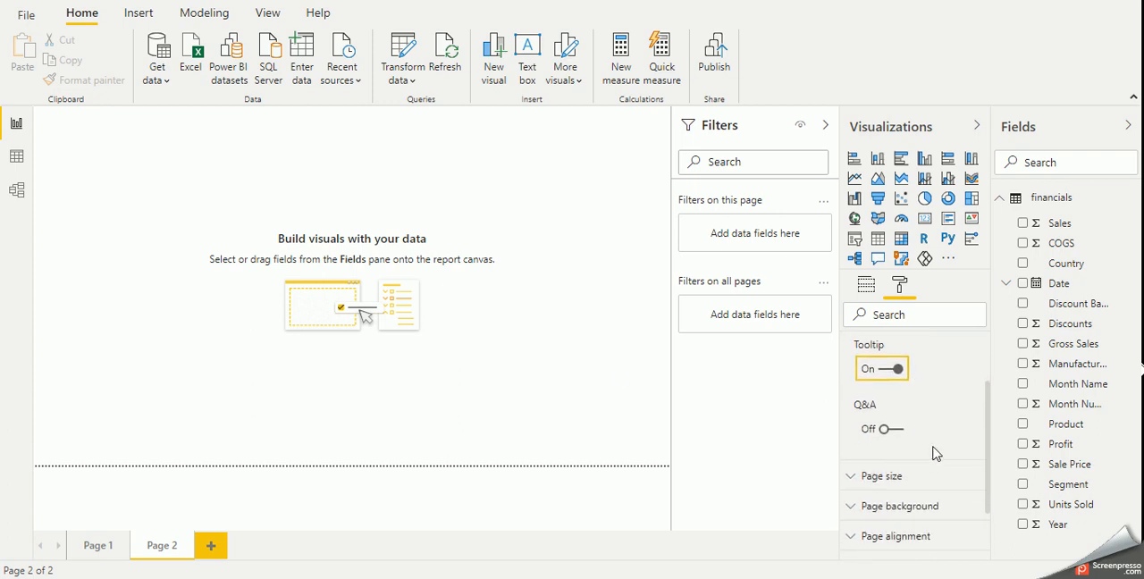
- Set the new page's size type to Tooltip
{"action": "left_click", "coordinate": [905, 486]}
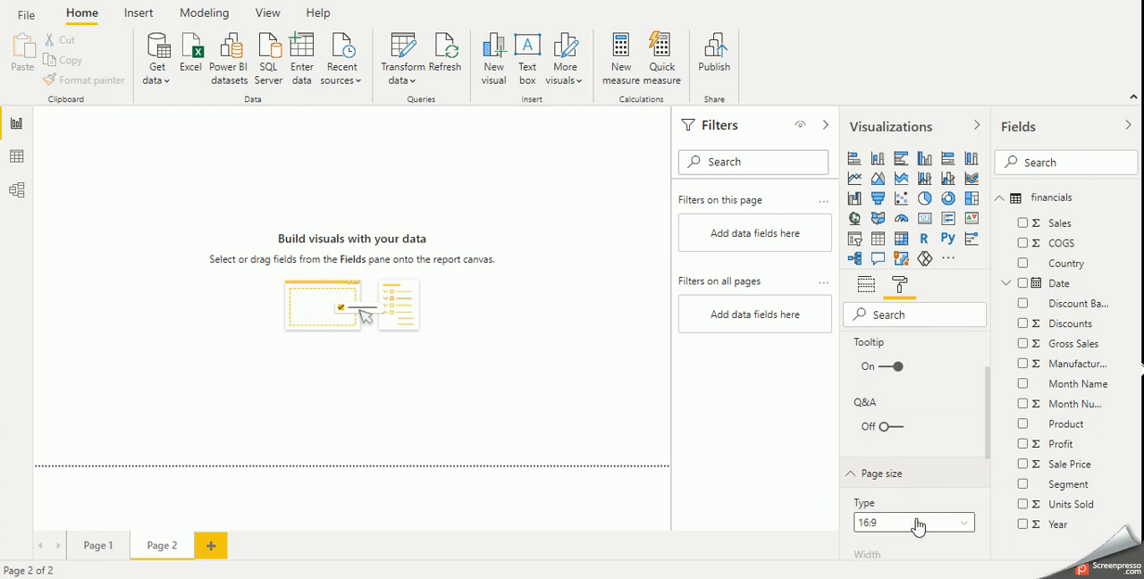
{"action": "left_click", "coordinate": [918, 522]}
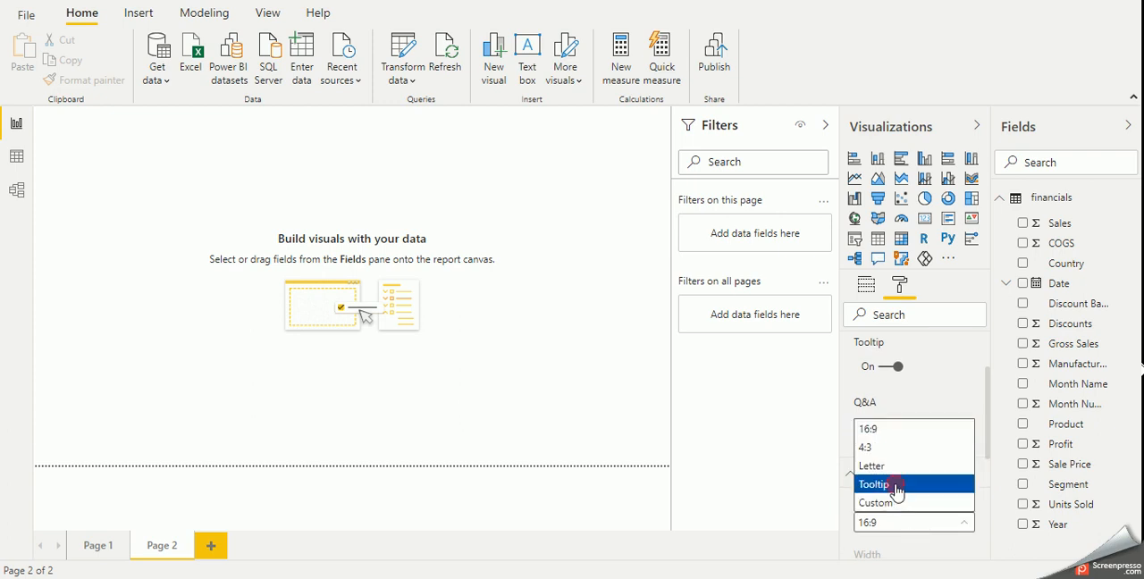
{"action": "left_click", "coordinate": [894, 485]}
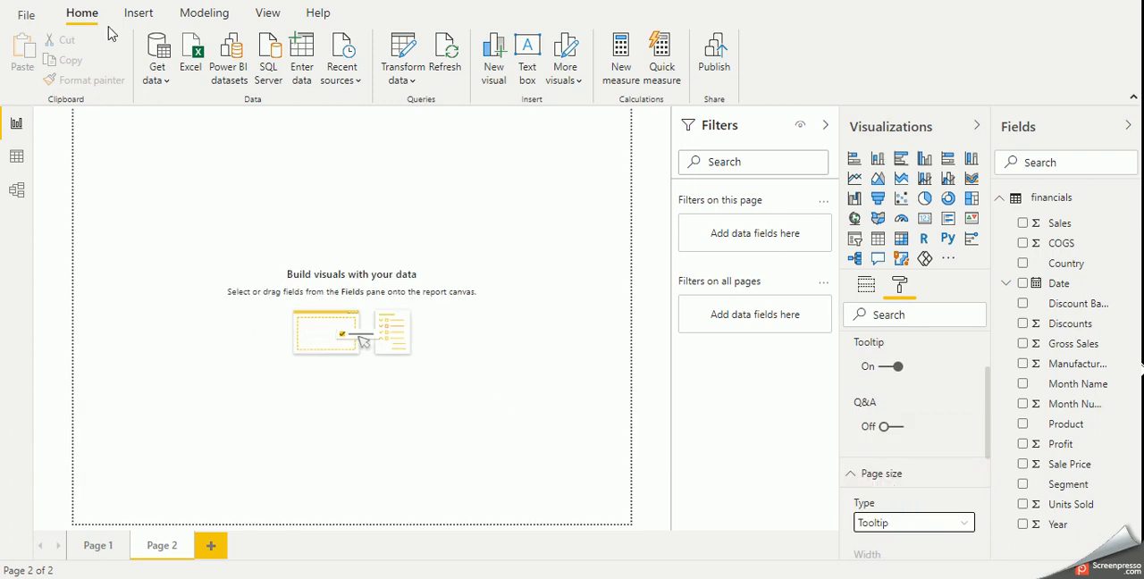
{"action": "left_click", "coordinate": [137, 14]}
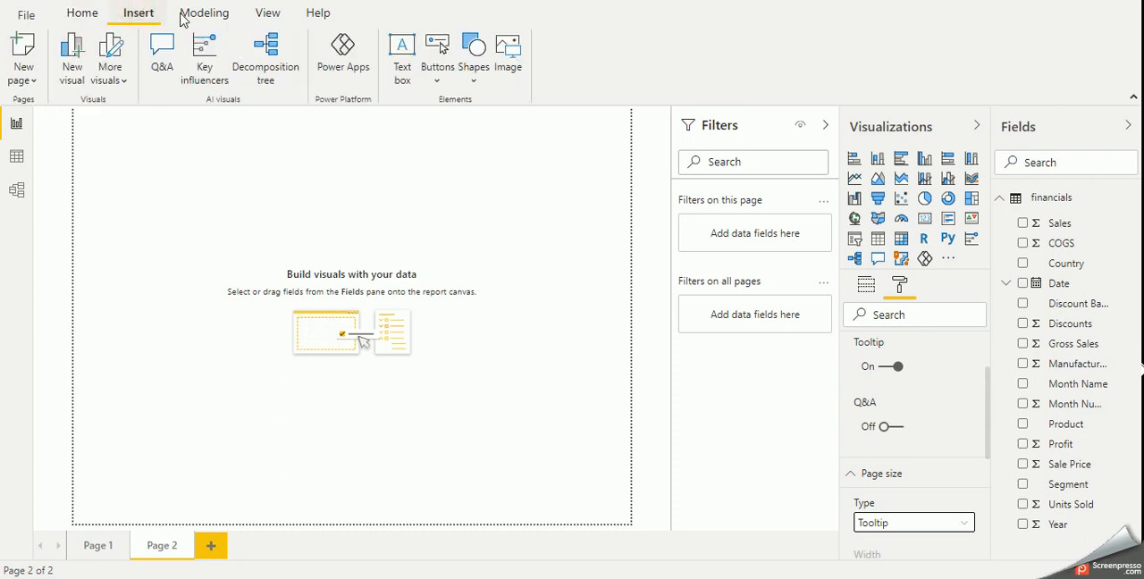
{"action": "left_click", "coordinate": [217, 18]}
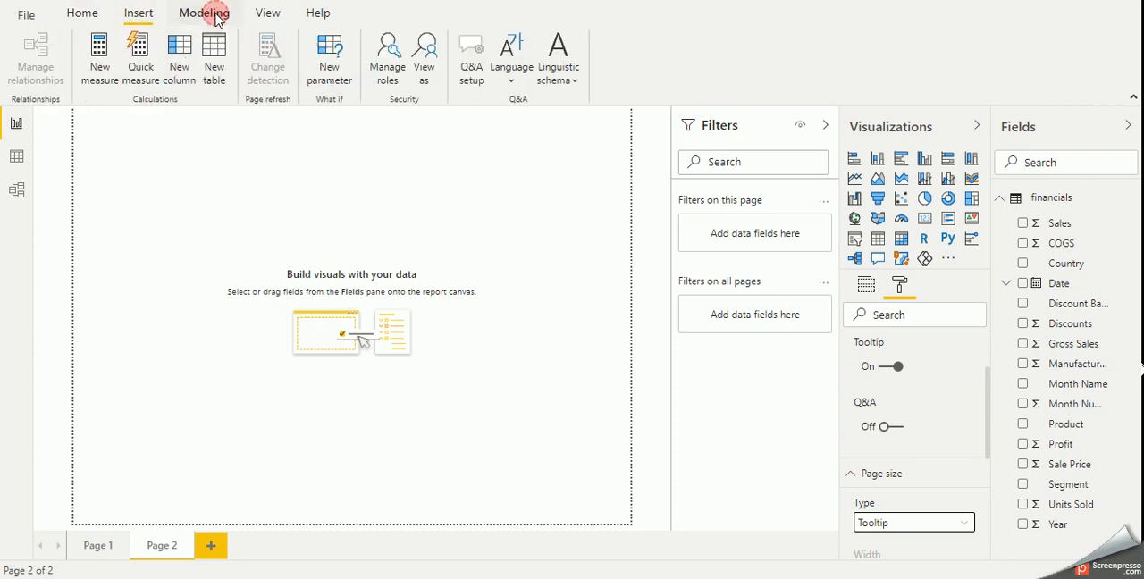
{"action": "left_click", "coordinate": [89, 15]}
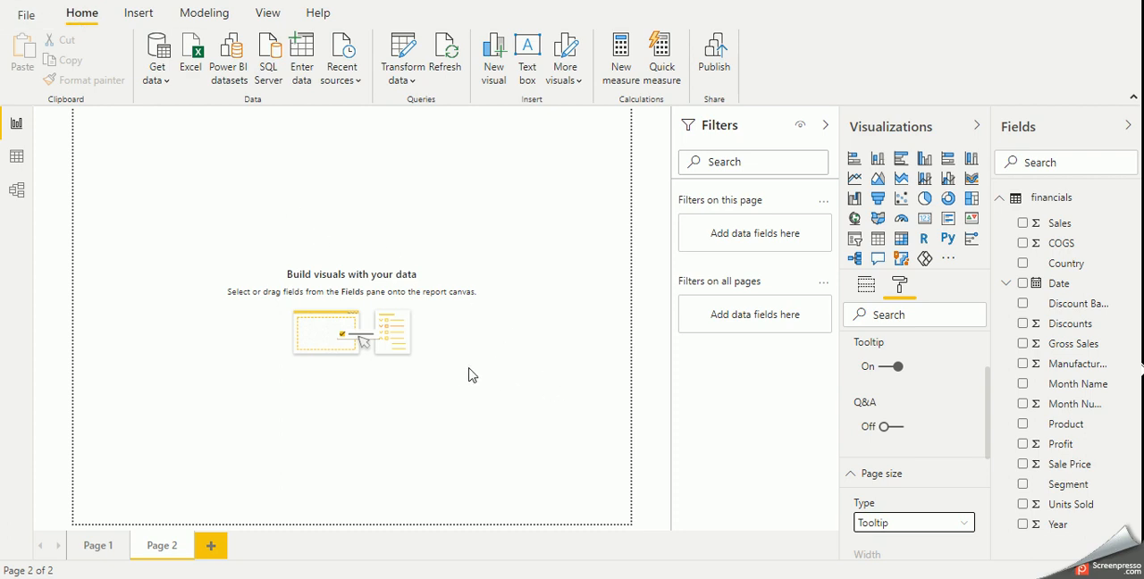
{"action": "scroll", "coordinate": [910, 444], "scroll_direction": "up", "scroll_amount": 2}
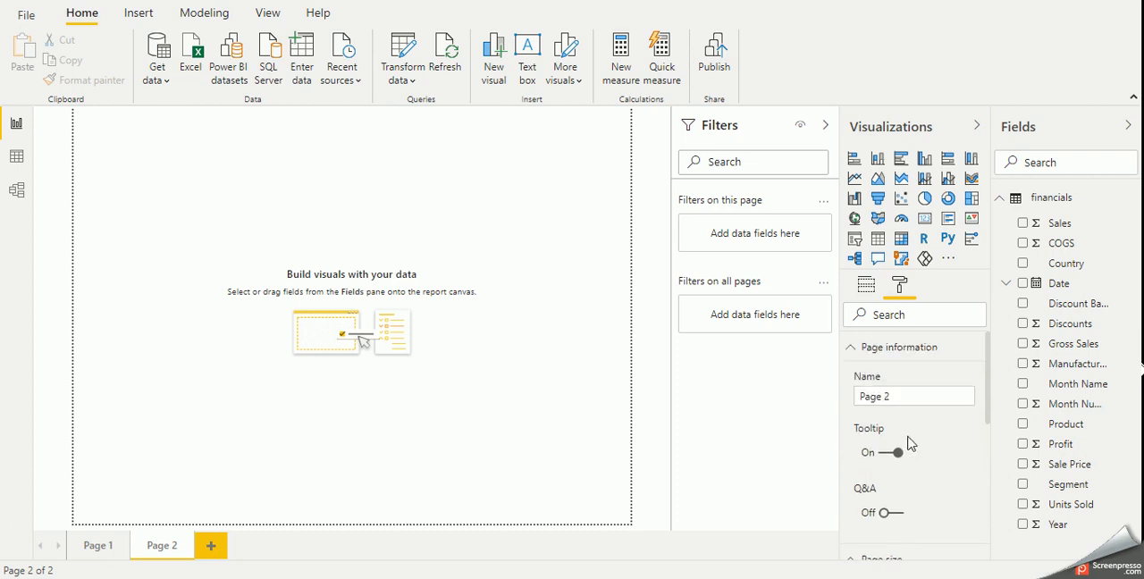
{"action": "left_click", "coordinate": [854, 348]}
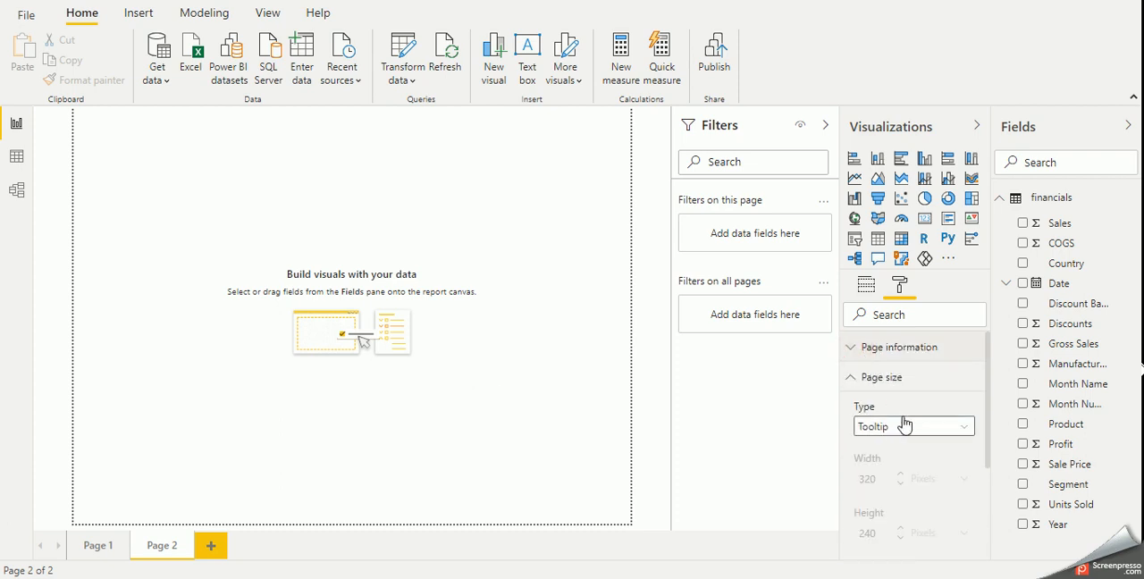
{"action": "left_click", "coordinate": [865, 378]}
{"action": "left_click", "coordinate": [462, 424]}
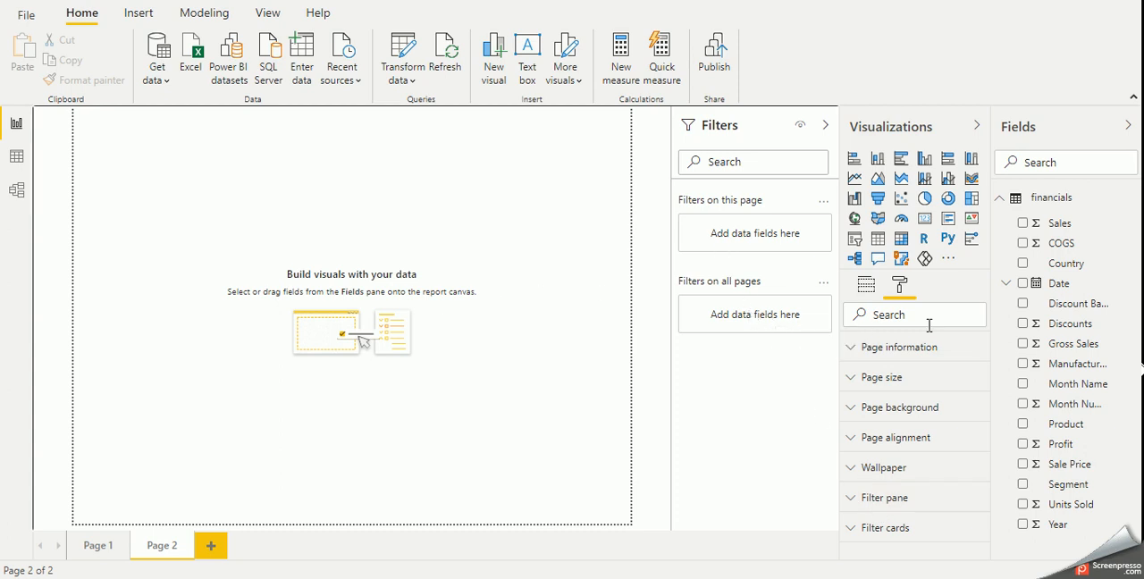
- Add a table to the tooltip page with Profit, Date and Product, using plain Date instead of Date Hierarchy
{"action": "left_click", "coordinate": [878, 239]}
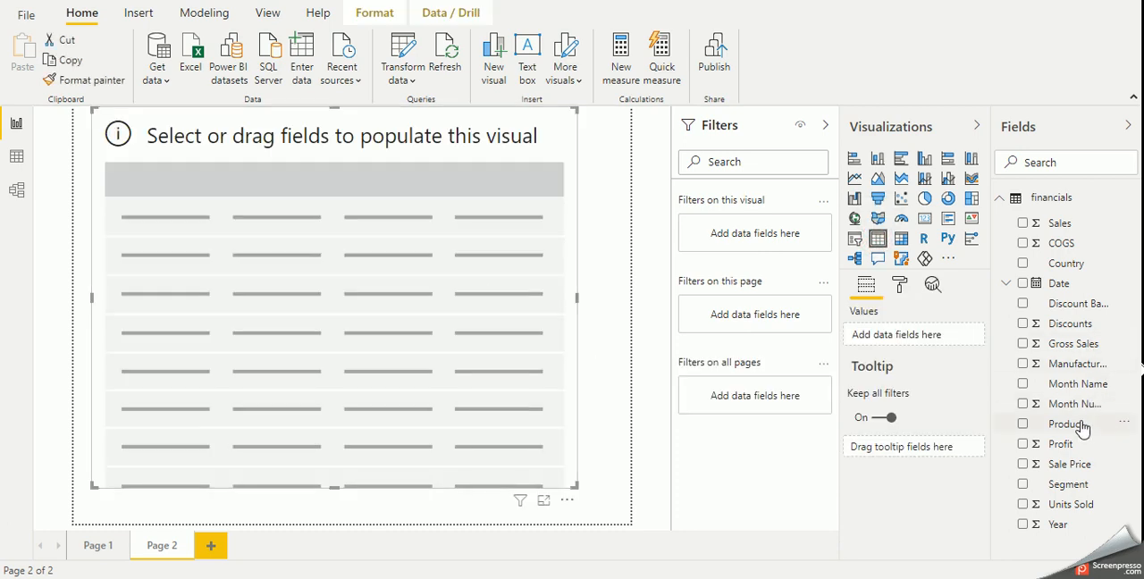
{"action": "left_click_drag", "start_coordinate": [1076, 444], "coordinate": [362, 377]}
{"action": "left_click_drag", "start_coordinate": [1063, 284], "coordinate": [570, 320]}
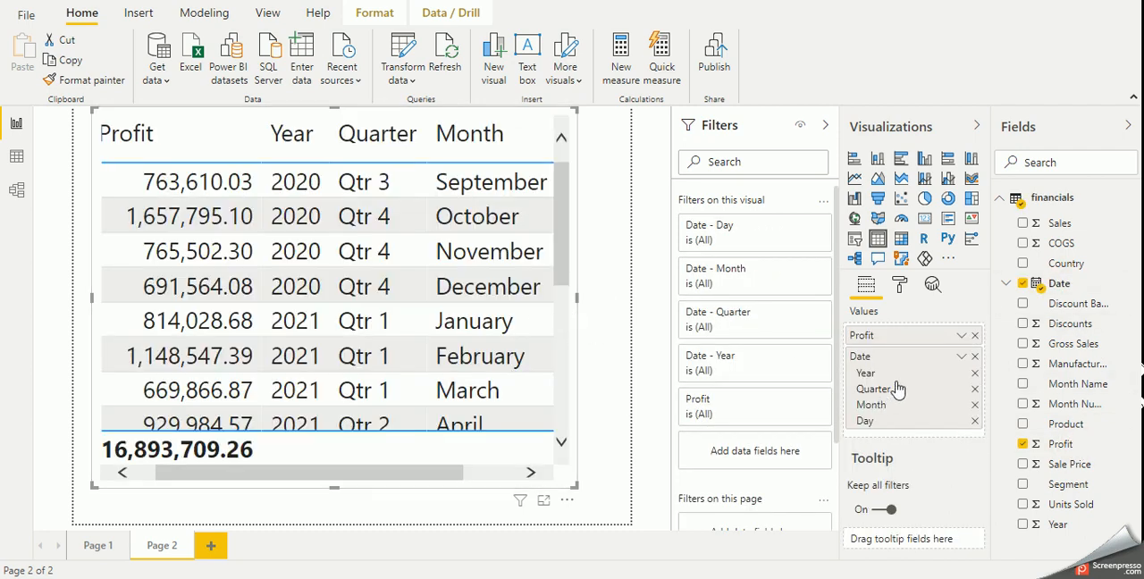
{"action": "left_click", "coordinate": [960, 355]}
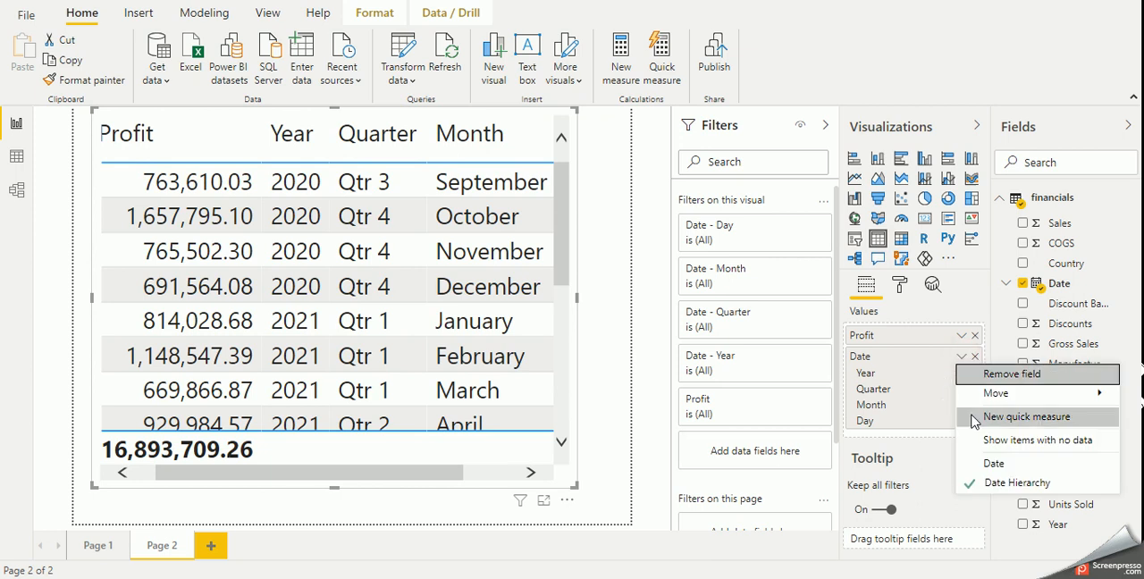
{"action": "left_click", "coordinate": [993, 465]}
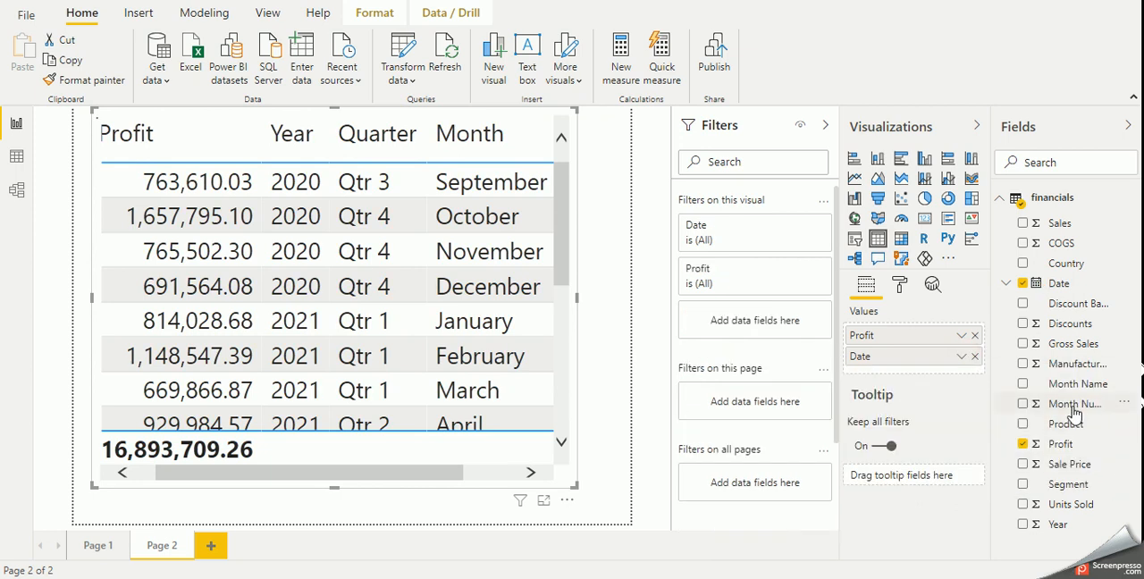
{"action": "left_click_drag", "start_coordinate": [1068, 424], "coordinate": [482, 367]}
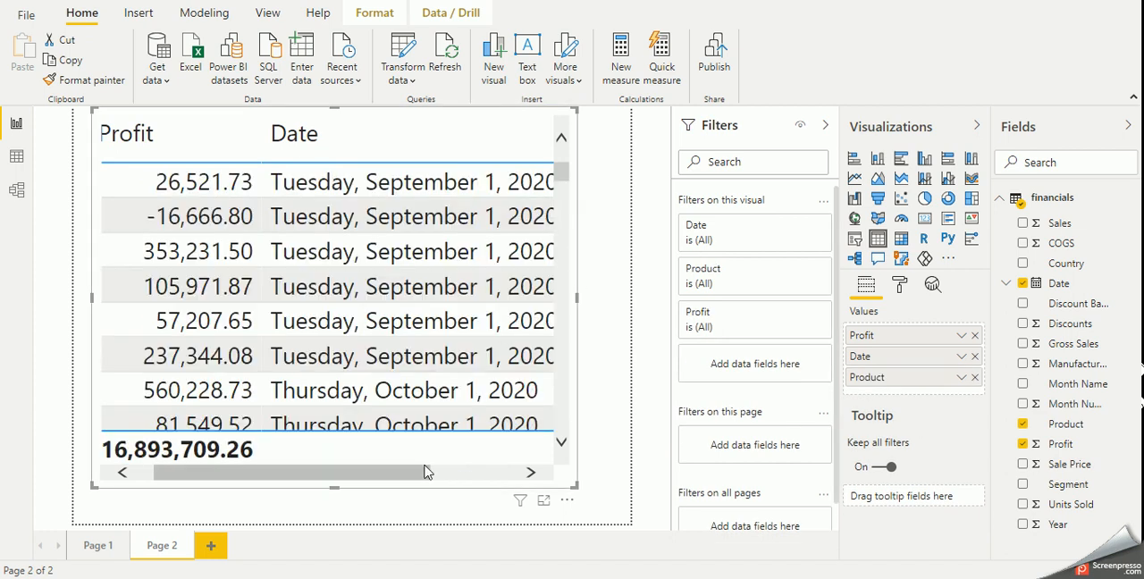
- Move the table to the tooltip page's upper-left corner and reduce its grid text size to 8 pt
{"action": "left_click_drag", "start_coordinate": [421, 462], "coordinate": [474, 480]}
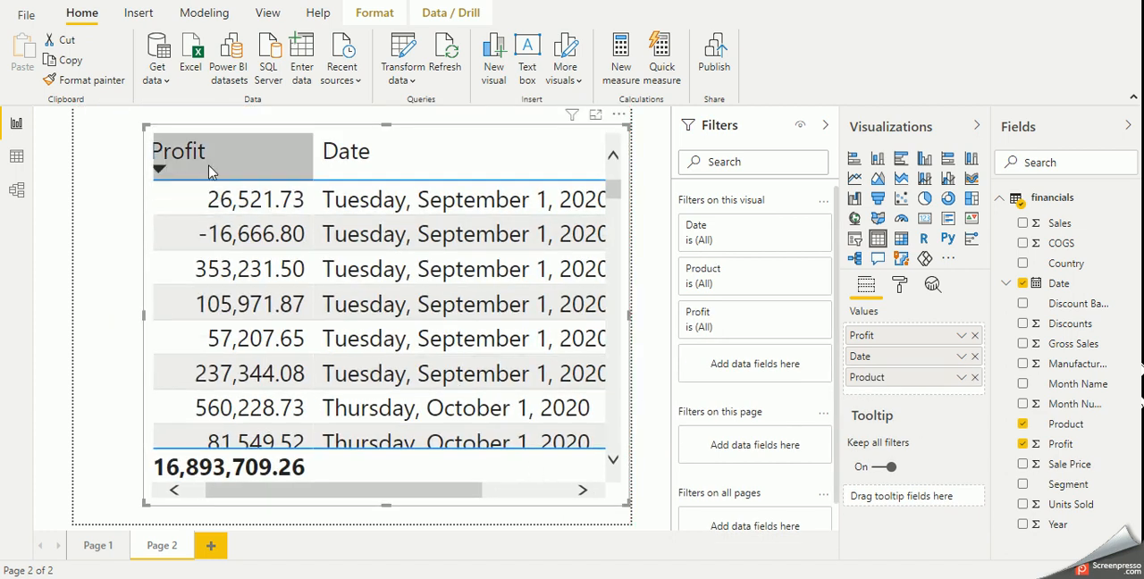
{"action": "left_click_drag", "start_coordinate": [274, 141], "coordinate": [215, 122]}
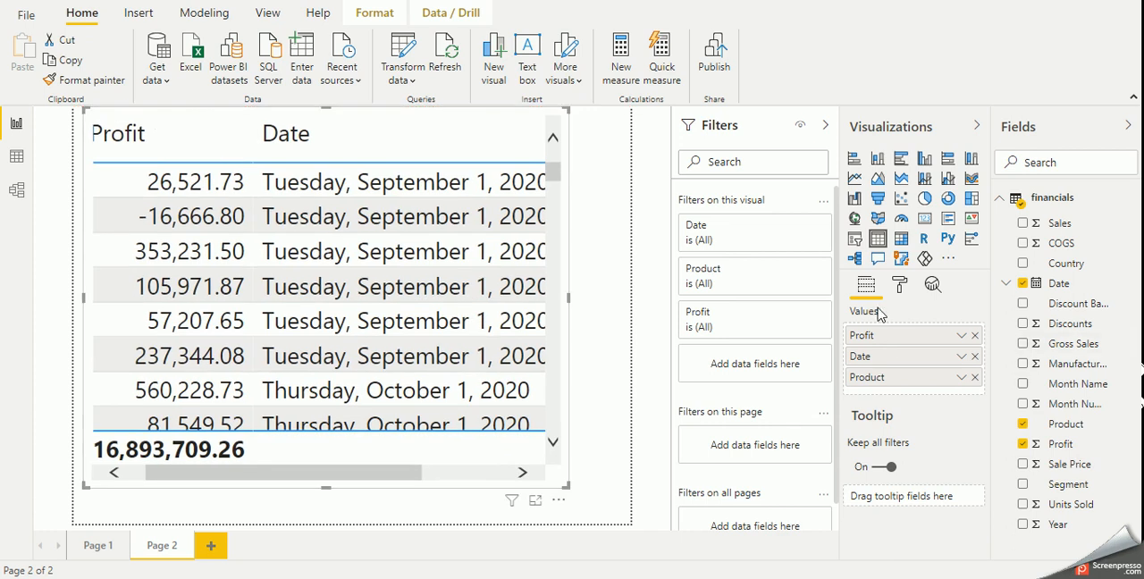
{"action": "left_click", "coordinate": [899, 284]}
{"action": "left_click", "coordinate": [888, 407]}
{"action": "scroll", "coordinate": [929, 469], "scroll_direction": "down", "scroll_amount": 3}
{"action": "scroll", "coordinate": [913, 478], "scroll_direction": "down", "scroll_amount": 6}
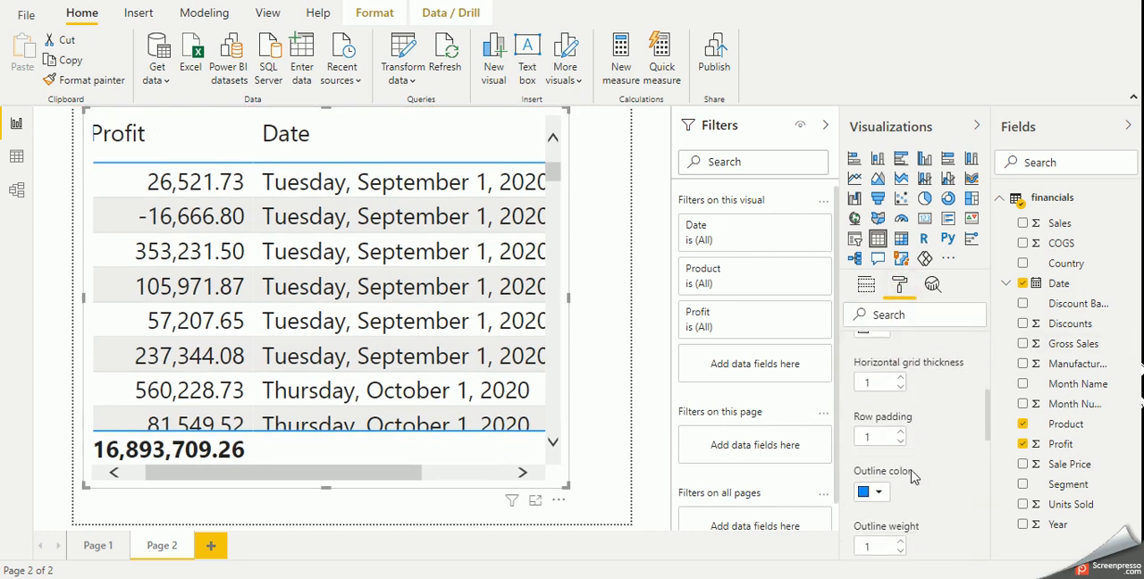
{"action": "left_click", "coordinate": [899, 437]}
{"action": "left_click", "coordinate": [900, 436]}
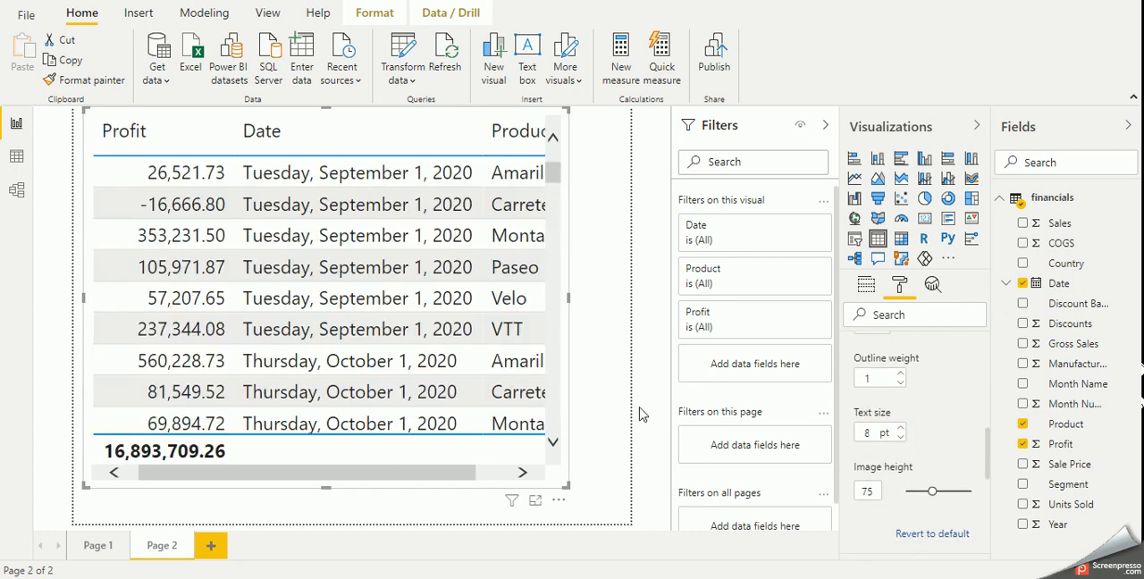
- Enlarge the table from its lower-right corner so it fills the tooltip page and shows all three columns
{"action": "left_click_drag", "start_coordinate": [419, 471], "coordinate": [441, 471]}
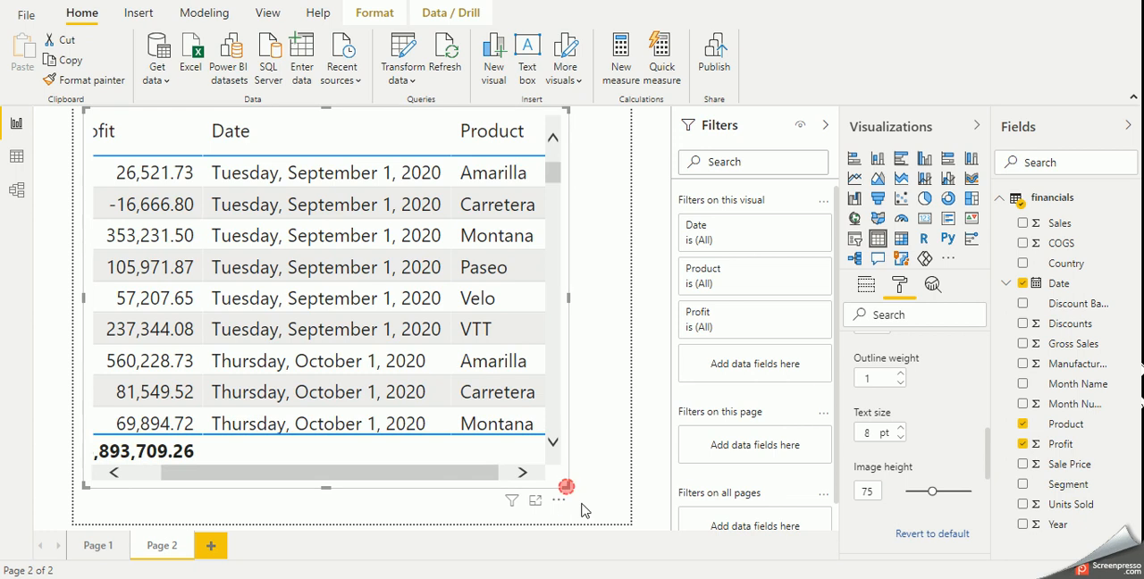
{"action": "left_click_drag", "start_coordinate": [568, 486], "coordinate": [630, 525]}
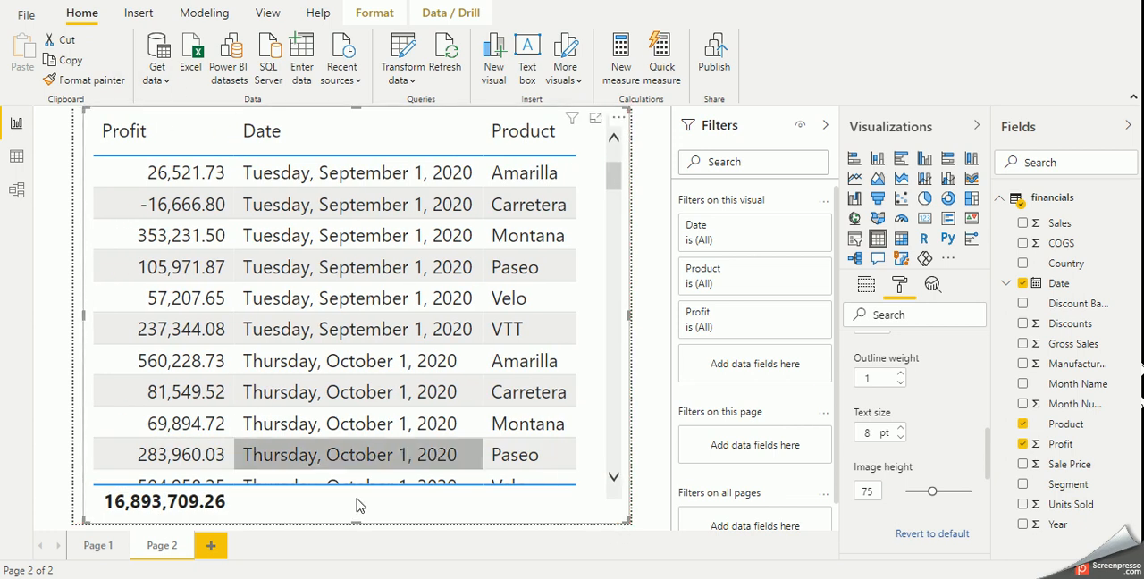
- In the formatting of the Profit by Segment chart on Page 1, set the tooltip type to Report page
{"action": "left_click", "coordinate": [98, 546]}
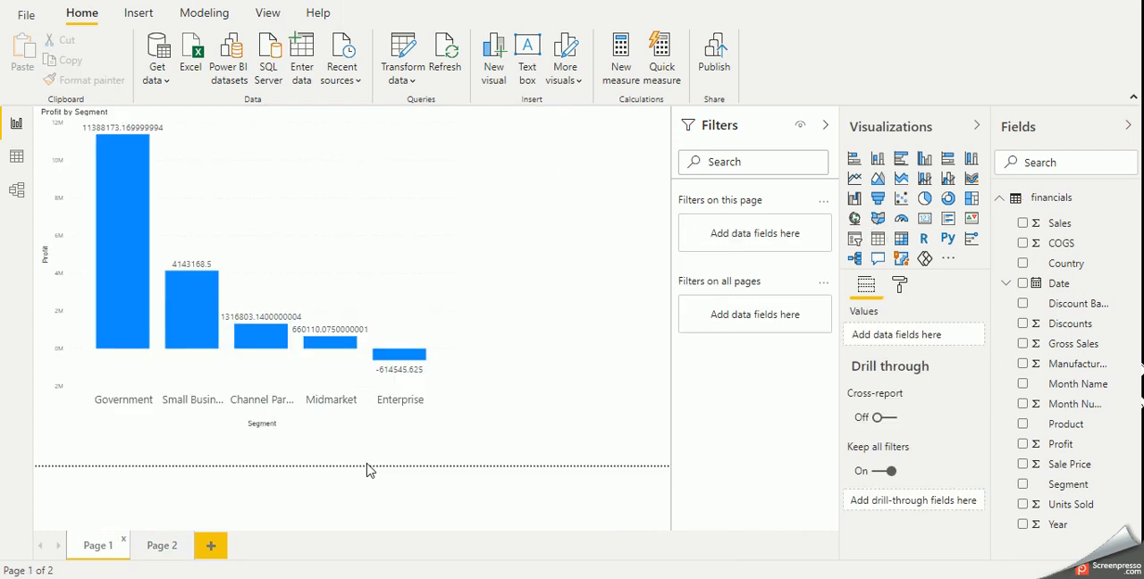
{"action": "left_click", "coordinate": [362, 247]}
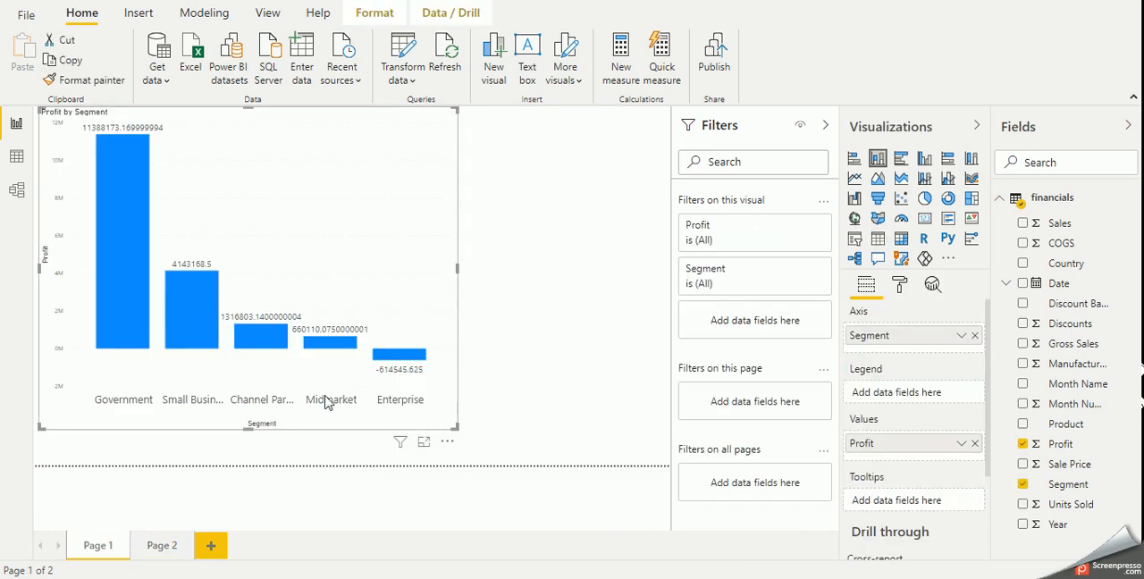
{"action": "mouse_move", "coordinate": [327, 351]}
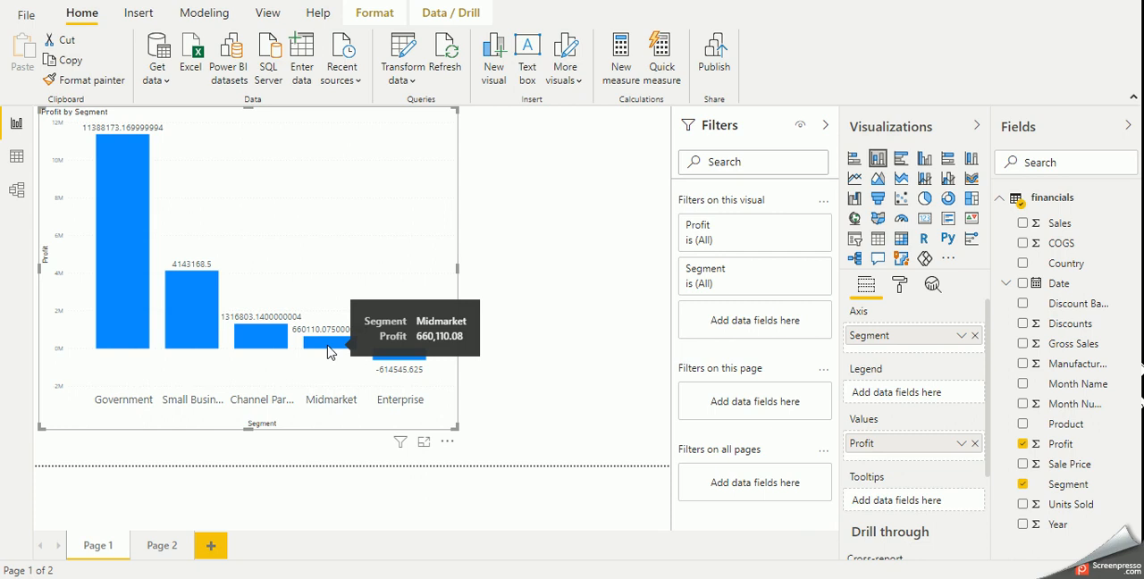
{"action": "left_click", "coordinate": [899, 288]}
{"action": "scroll", "coordinate": [957, 507], "scroll_direction": "down", "scroll_amount": 3}
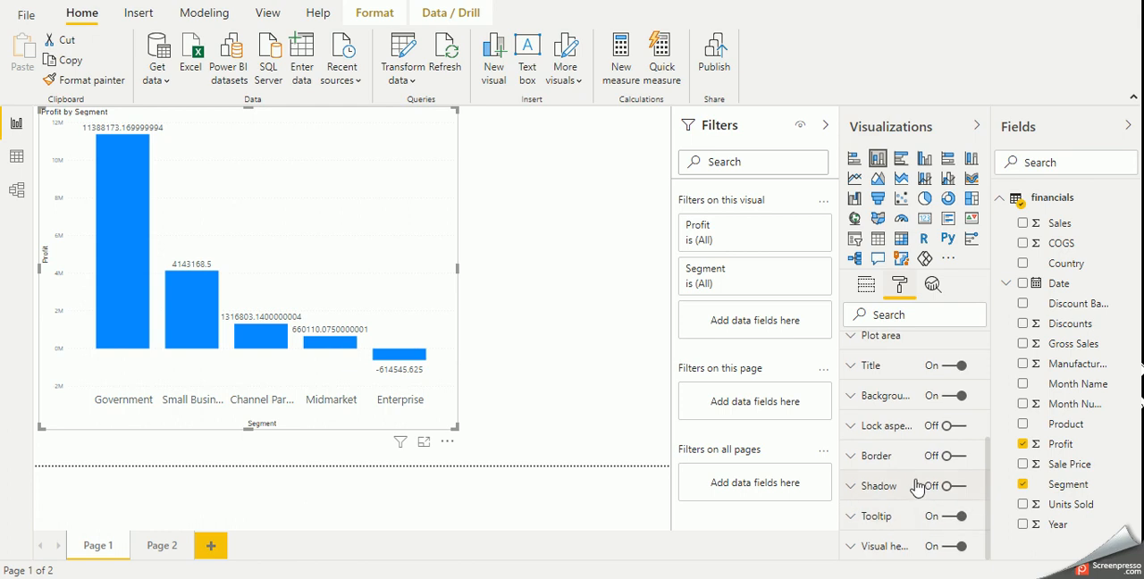
{"action": "left_click", "coordinate": [886, 519]}
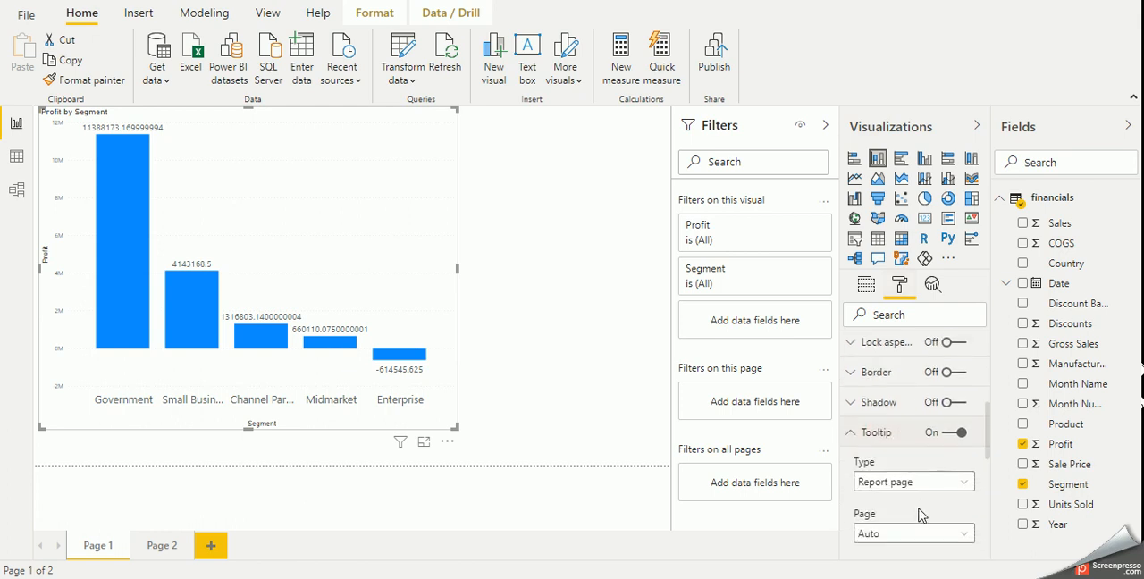
{"action": "left_click", "coordinate": [916, 487]}
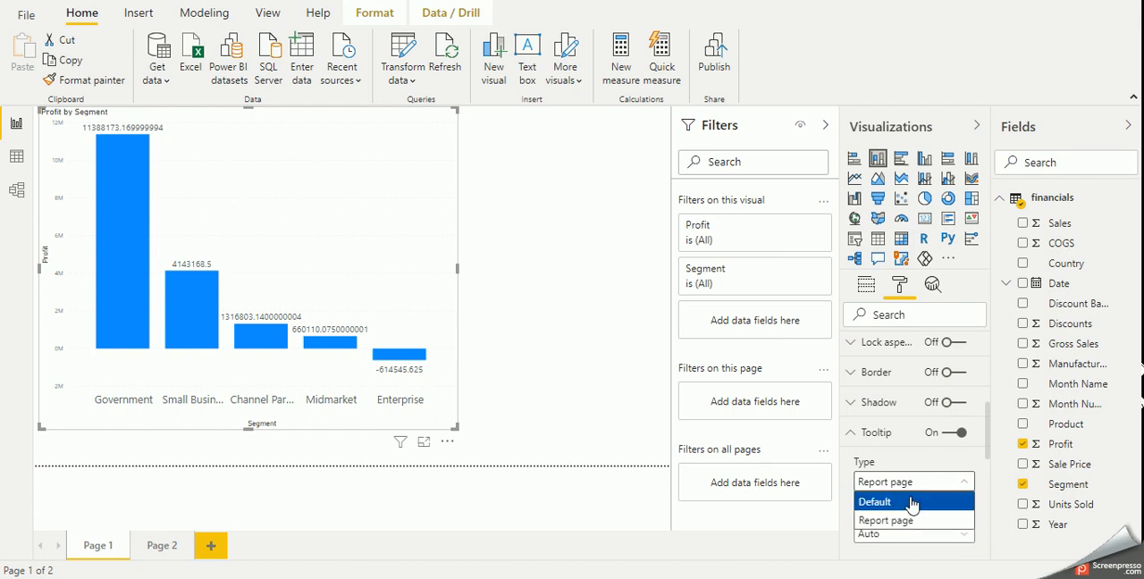
{"action": "scroll", "coordinate": [911, 476], "scroll_direction": "down", "scroll_amount": 2}
{"action": "left_click", "coordinate": [909, 522]}
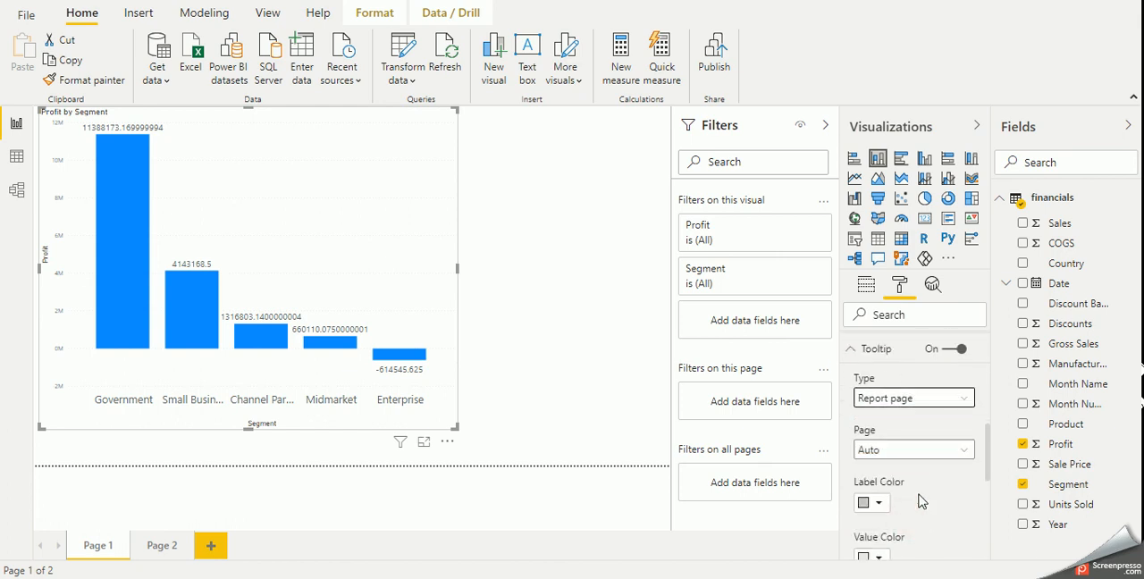
- Try Page 2 as the chart's tooltip page, and try the Default tooltip type
{"action": "left_click", "coordinate": [909, 450]}
{"action": "left_click", "coordinate": [906, 490]}
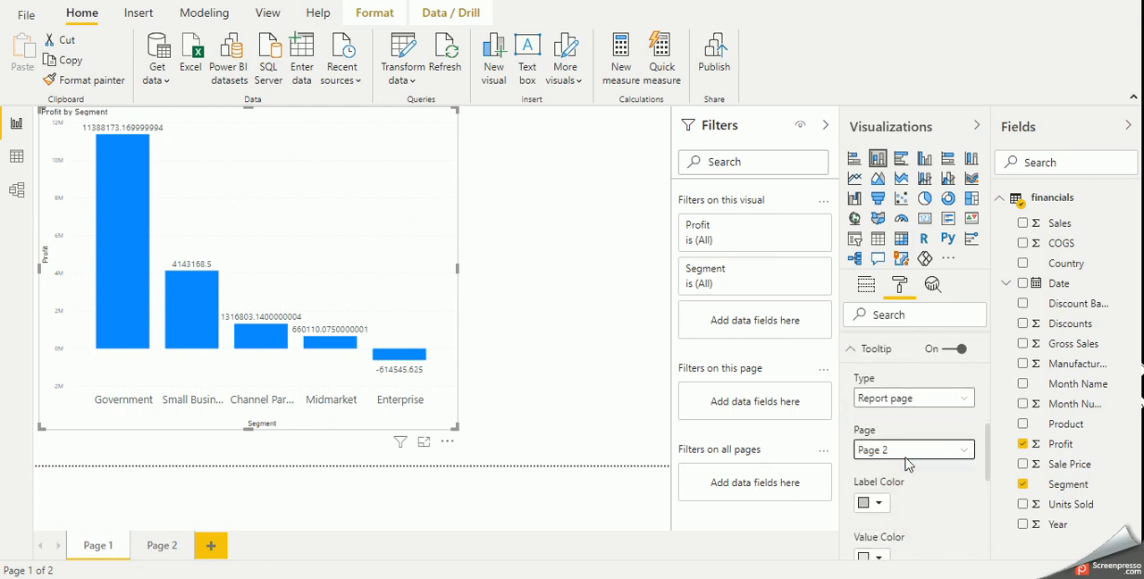
{"action": "left_click", "coordinate": [901, 398]}
{"action": "left_click", "coordinate": [893, 418]}
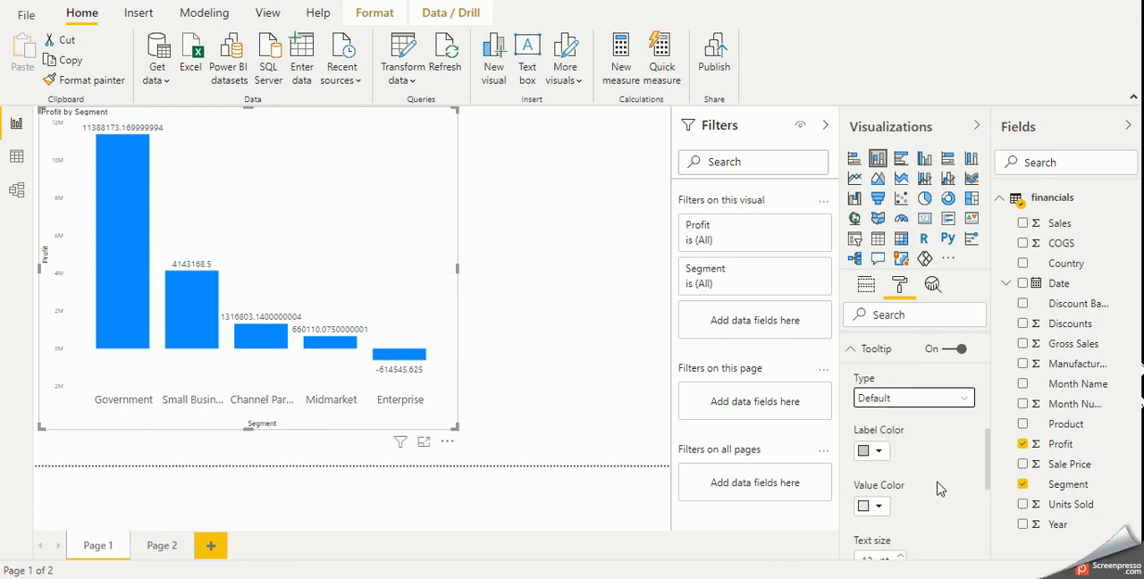
- Set the chart's tooltip type to Report page and its tooltip page to Auto
{"action": "left_click", "coordinate": [894, 398]}
{"action": "left_click", "coordinate": [896, 437]}
{"action": "left_click", "coordinate": [898, 449]}
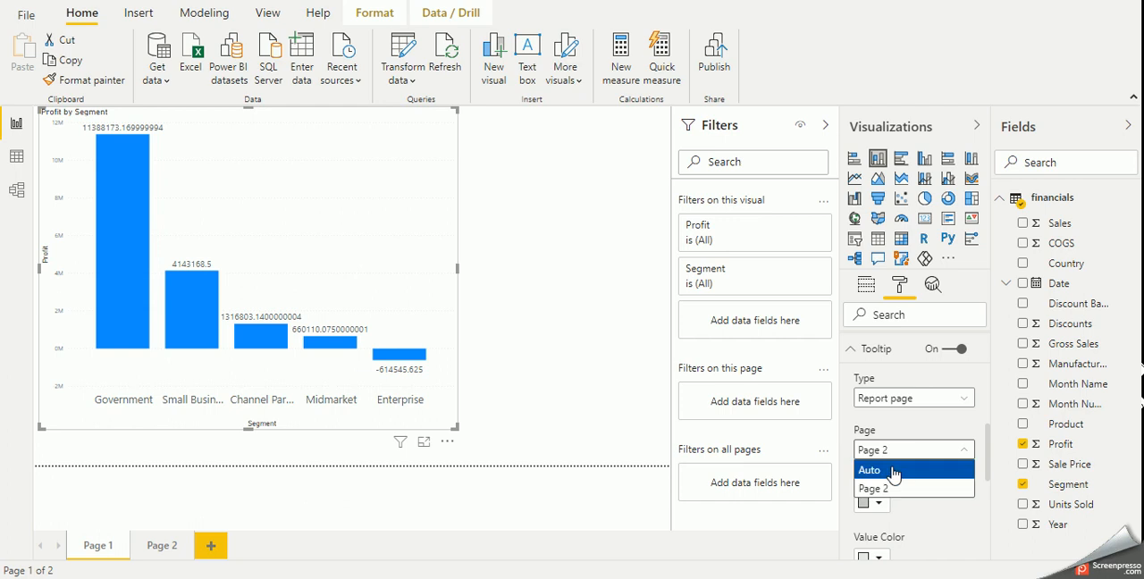
{"action": "left_click", "coordinate": [894, 469]}
{"action": "mouse_move", "coordinate": [251, 345]}
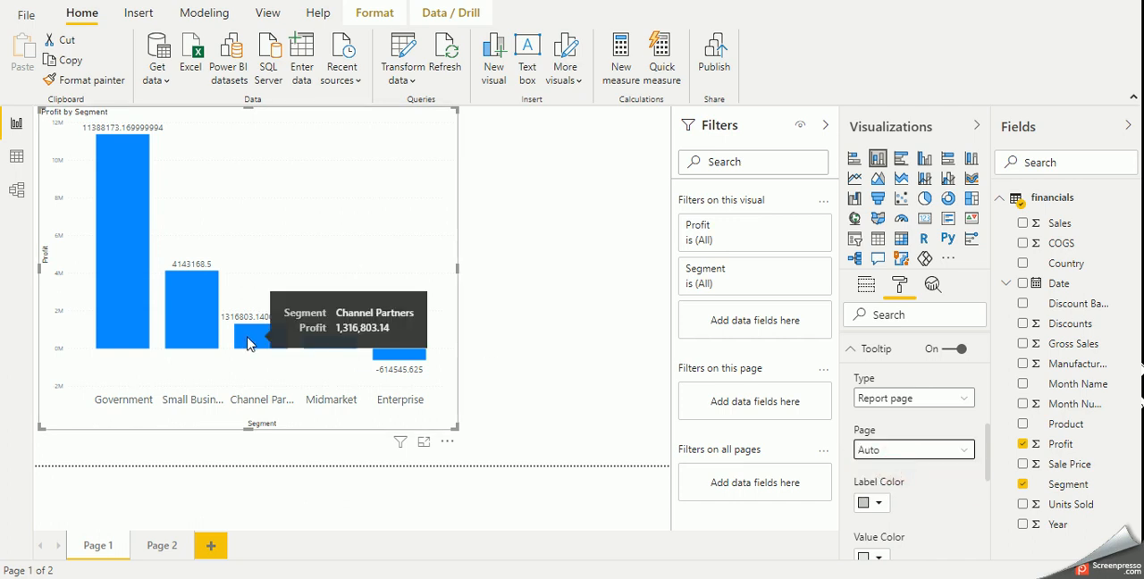
- Add Segment as a tooltip field on Page 2
{"action": "left_click", "coordinate": [154, 541]}
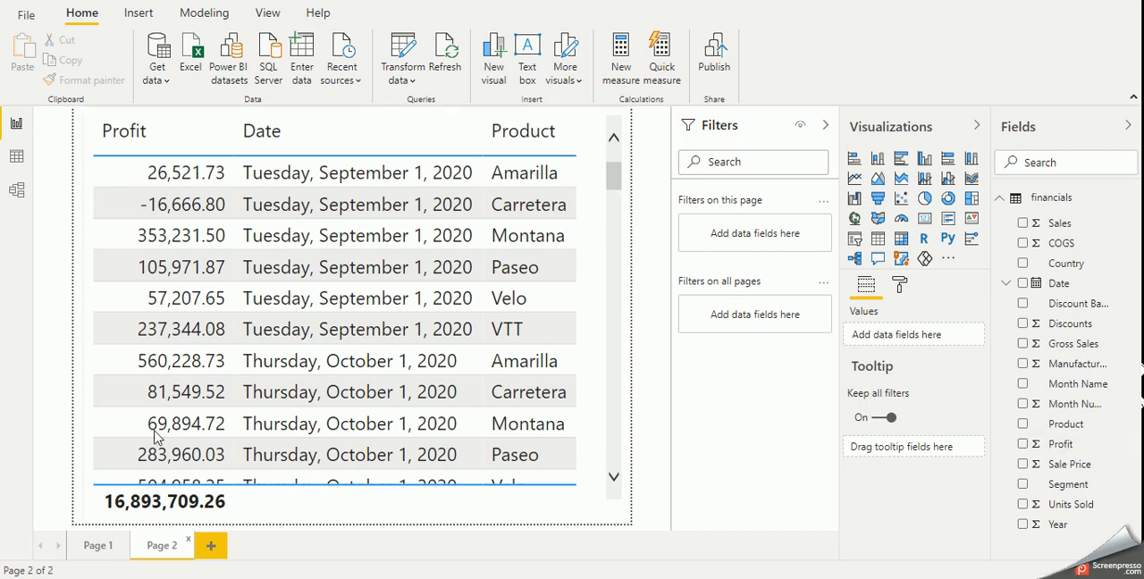
{"action": "left_click", "coordinate": [99, 546]}
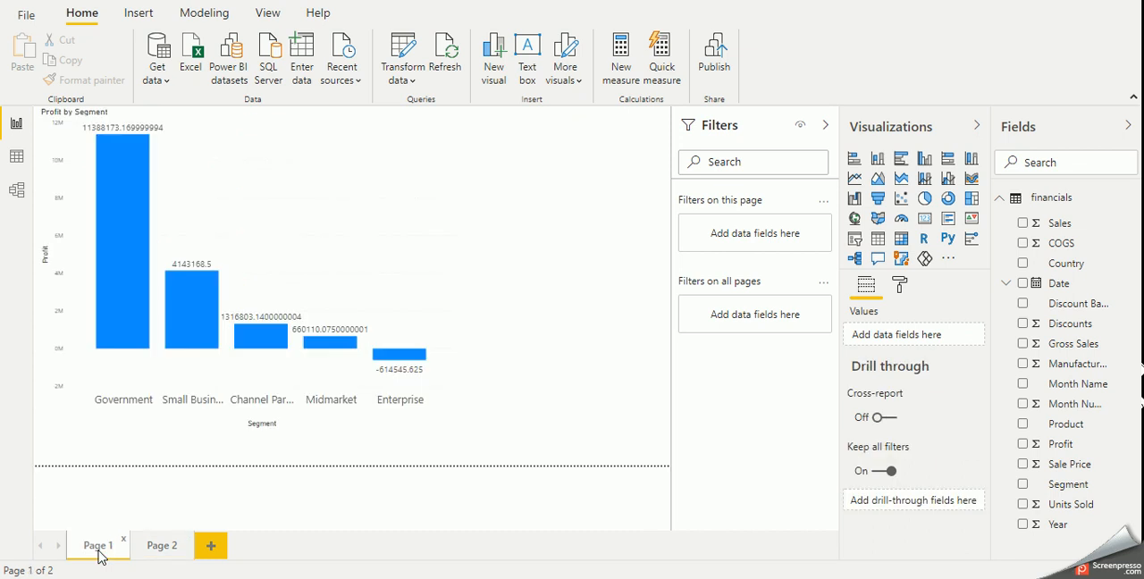
{"action": "left_click", "coordinate": [151, 545]}
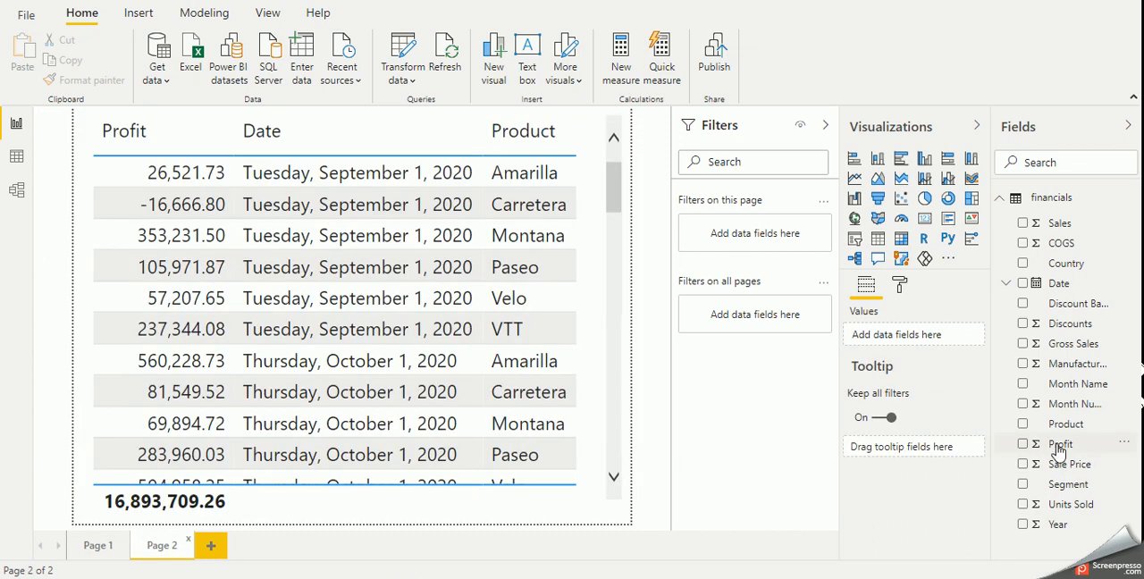
{"action": "left_click_drag", "start_coordinate": [1068, 484], "coordinate": [914, 461]}
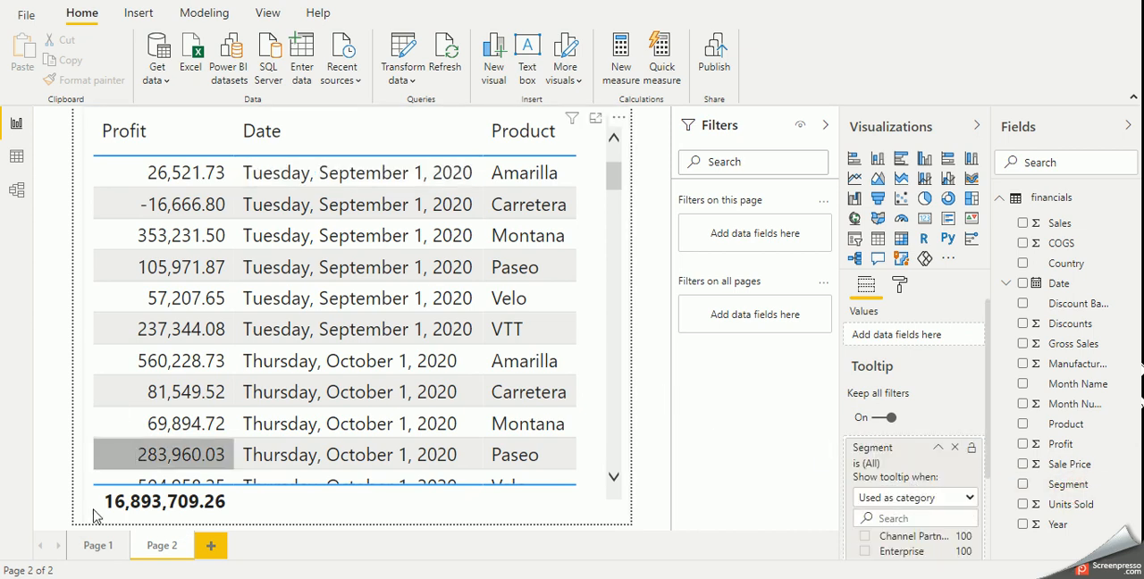
- Preview the report page tooltip on the chart's Government, Small Business and Channel Partners columns on Page 1
{"action": "left_click", "coordinate": [96, 545]}
{"action": "mouse_move", "coordinate": [125, 293]}
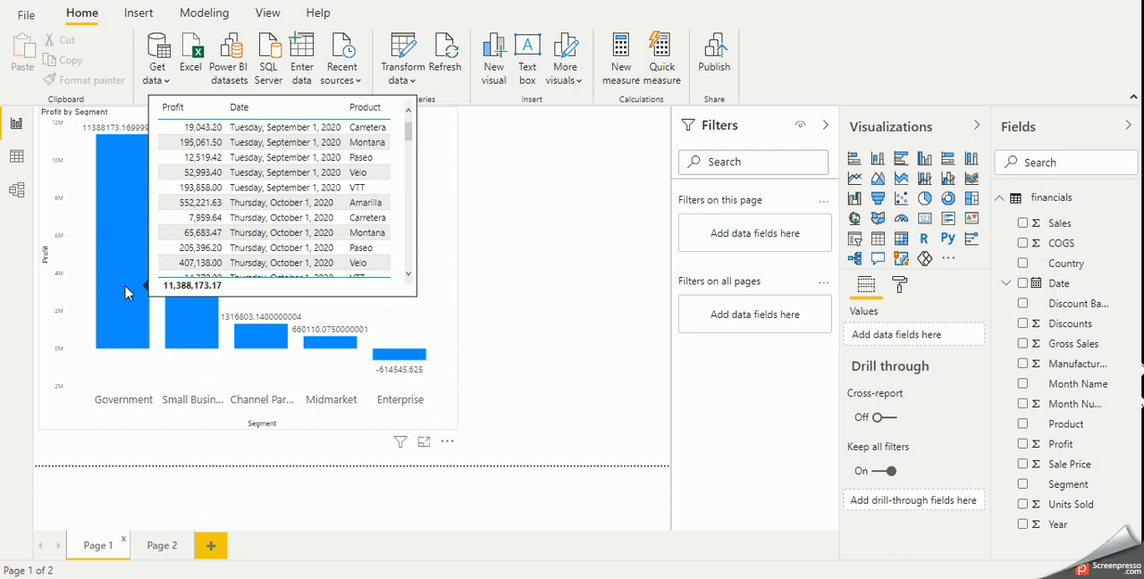
{"action": "mouse_move", "coordinate": [198, 335]}
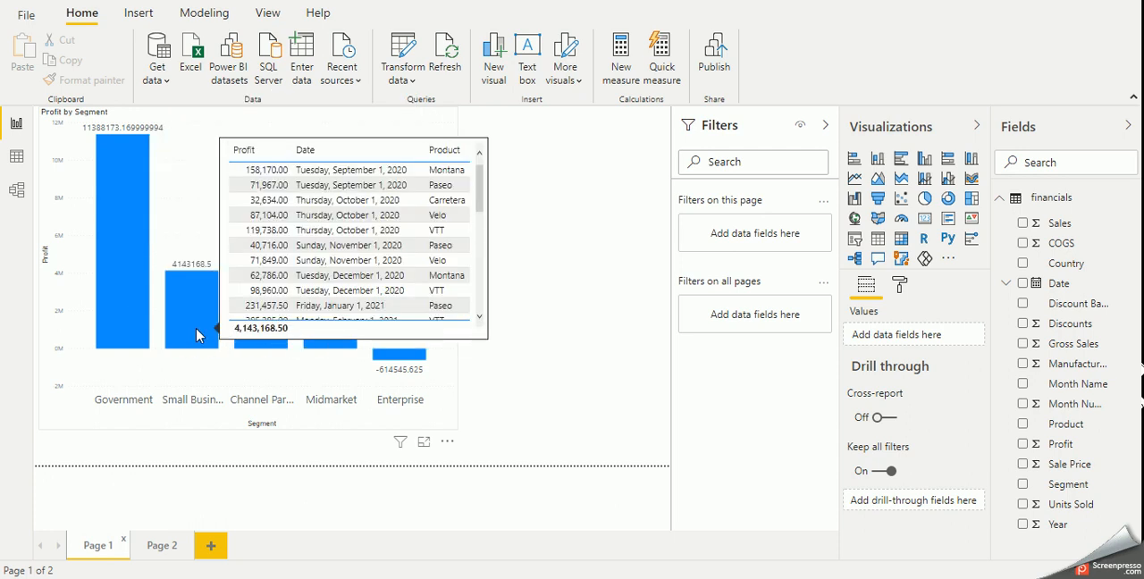
{"action": "mouse_move", "coordinate": [244, 345]}
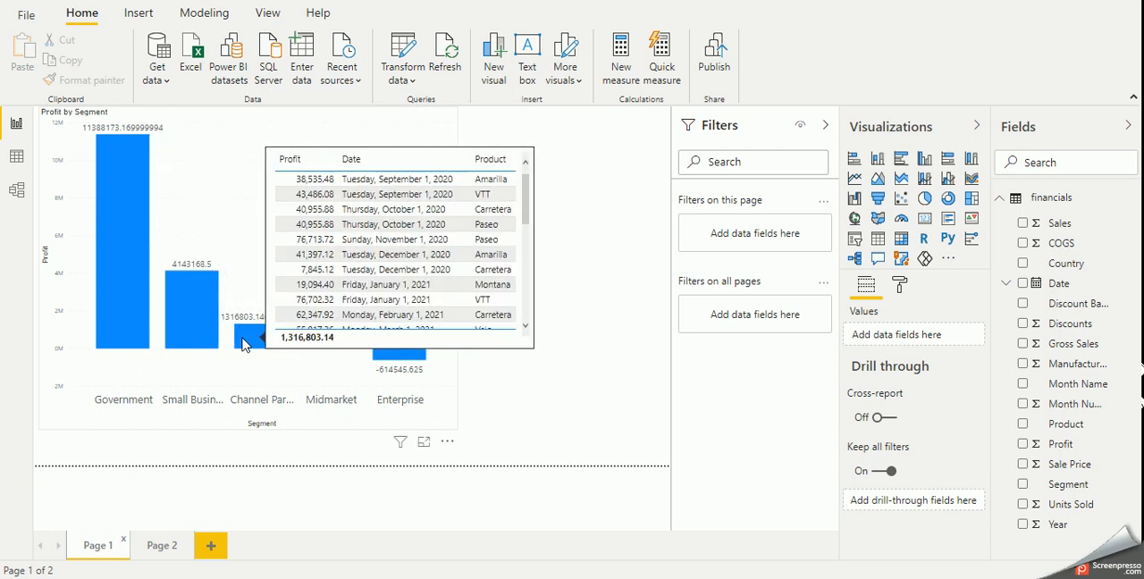
- Shrink the table on Page 2 from its upper edge to free space above it
{"action": "left_click", "coordinate": [163, 545]}
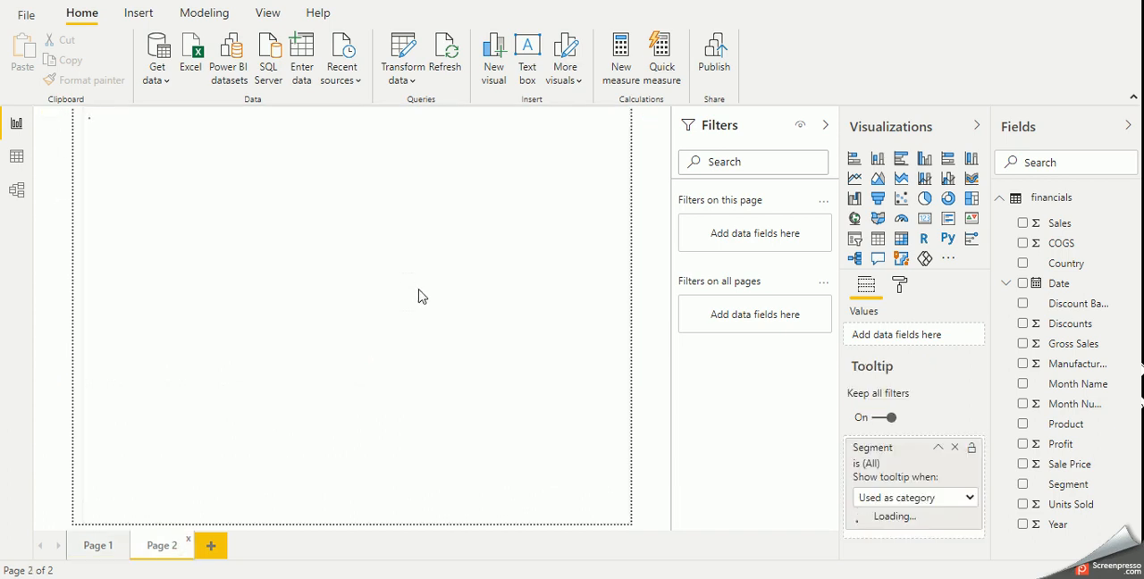
{"action": "left_click", "coordinate": [383, 122]}
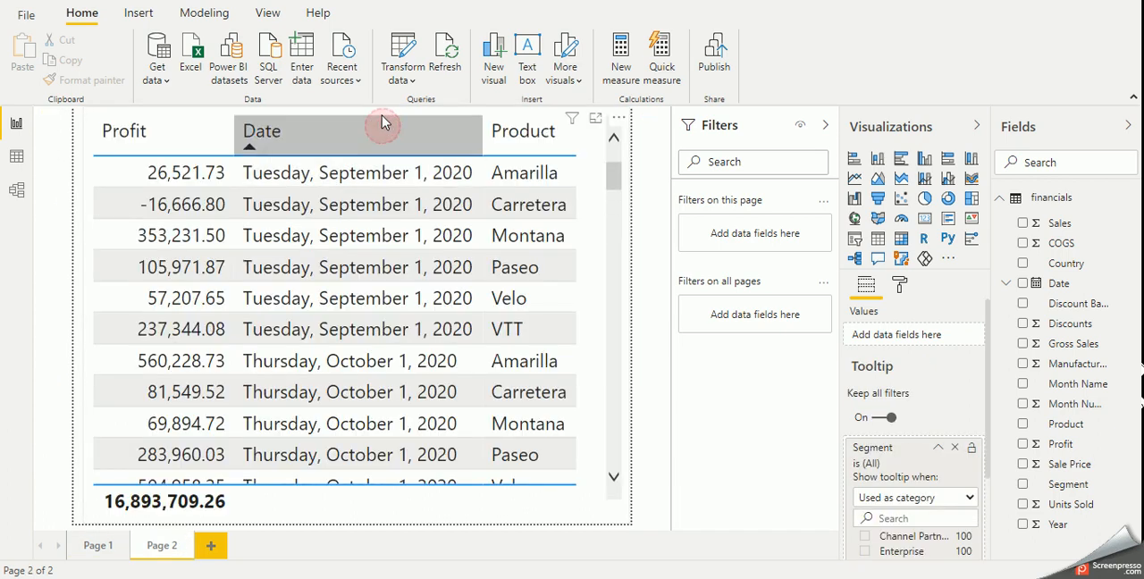
{"action": "left_click_drag", "start_coordinate": [356, 108], "coordinate": [354, 177]}
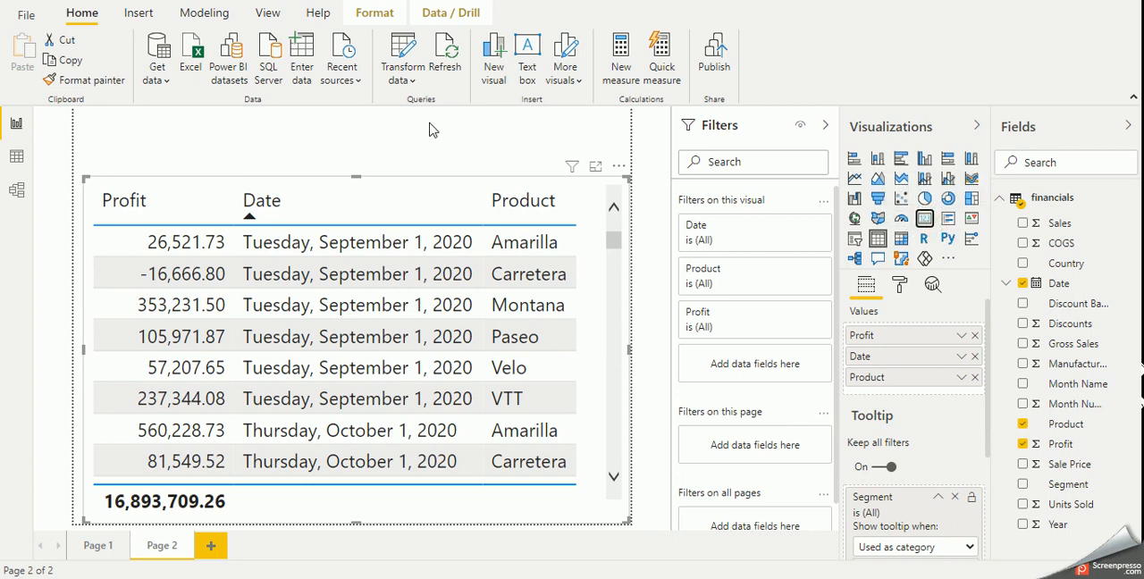
- Try changing the table into a Card visual, and undo the change
{"action": "left_click", "coordinate": [924, 218]}
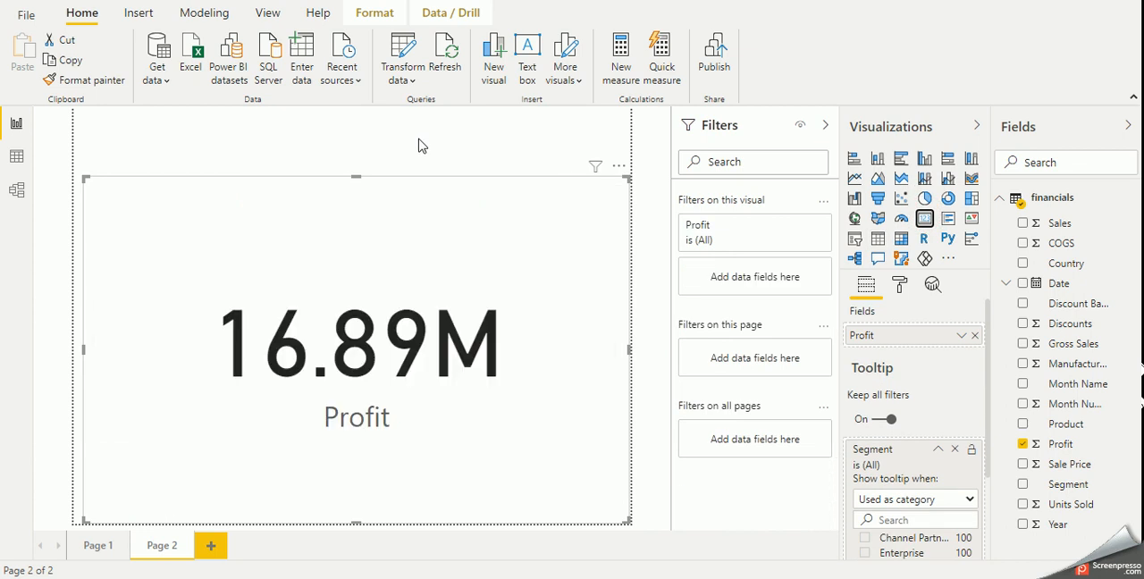
{"action": "key", "text": "ctrl+z"}
- Add a separate Card visual to Page 2 and shrink it into a narrow strip above the table
{"action": "left_click", "coordinate": [436, 140]}
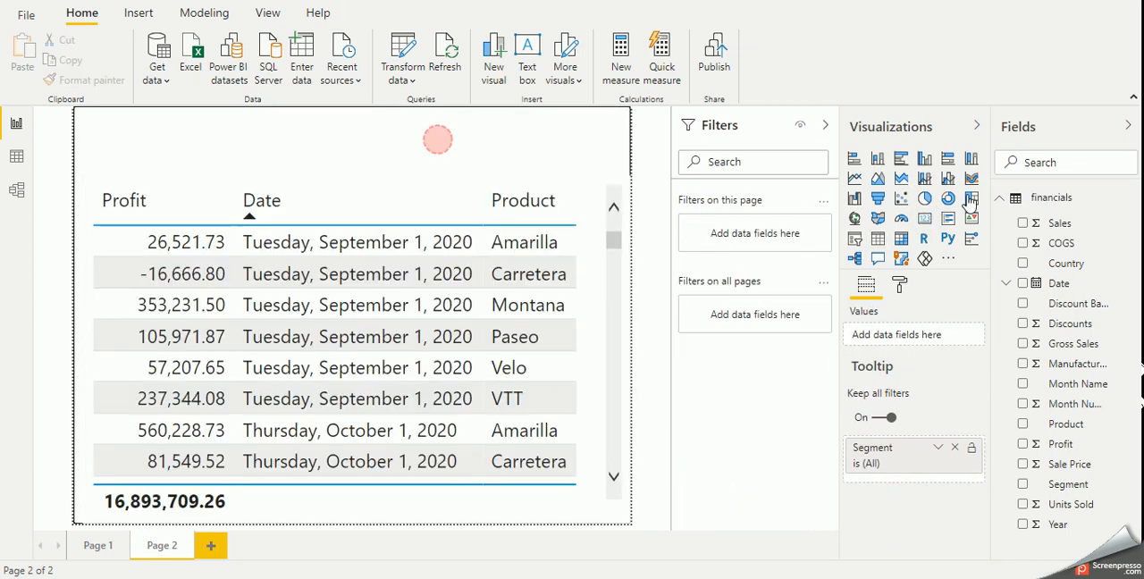
{"action": "left_click", "coordinate": [926, 219]}
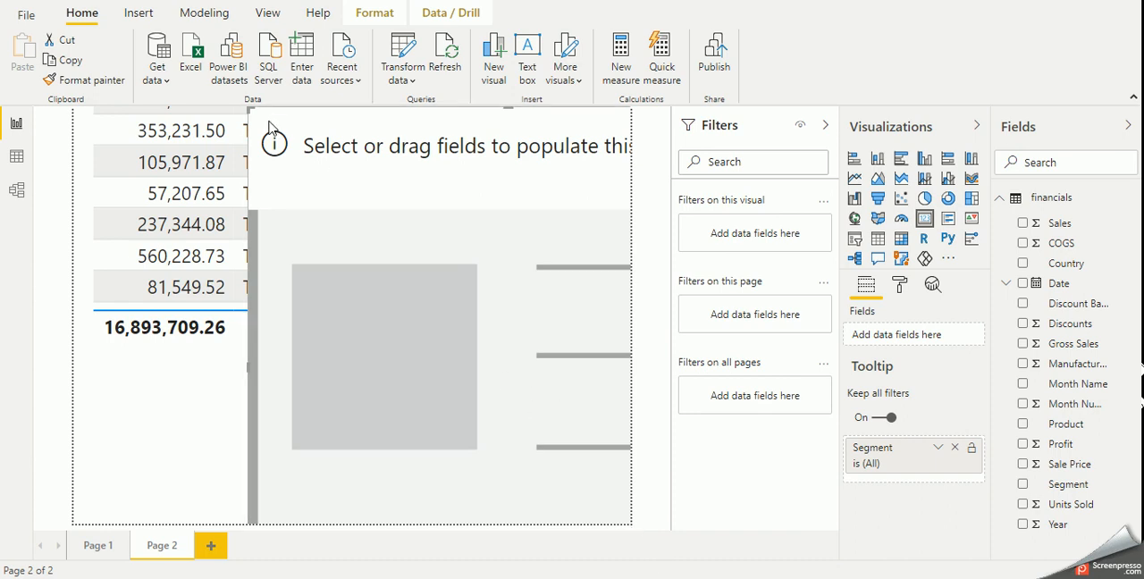
{"action": "left_click_drag", "start_coordinate": [255, 113], "coordinate": [457, 331]}
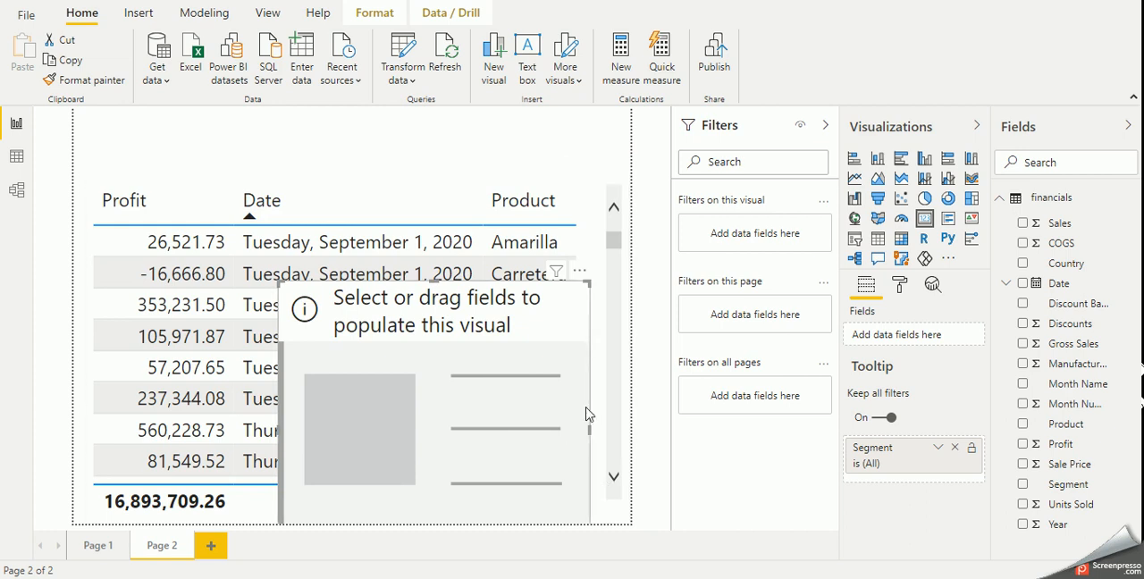
{"action": "left_click_drag", "start_coordinate": [586, 281], "coordinate": [525, 432]}
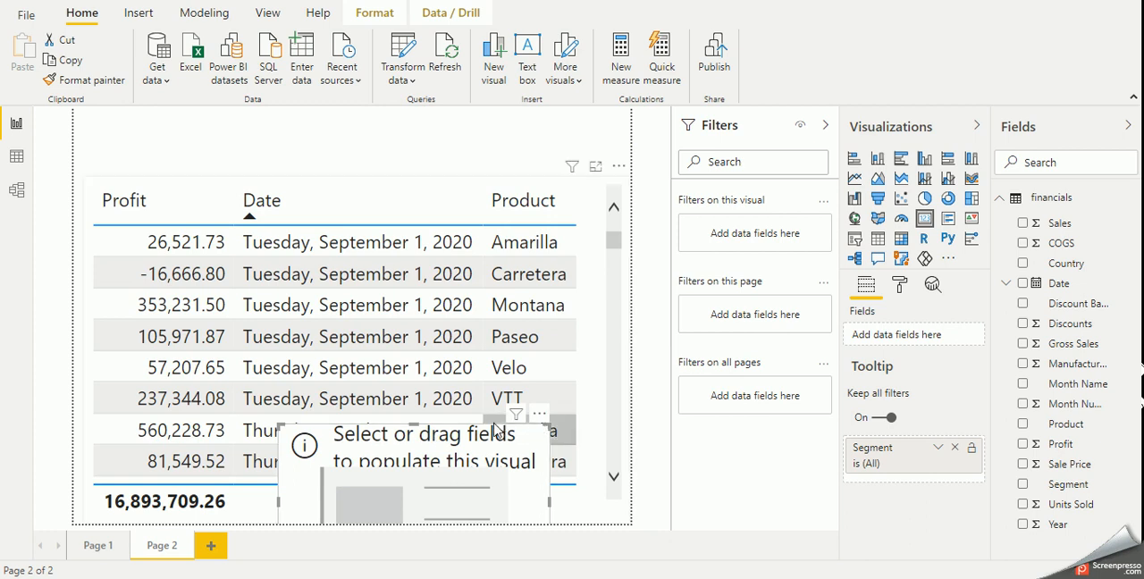
{"action": "left_click_drag", "start_coordinate": [480, 452], "coordinate": [377, 150]}
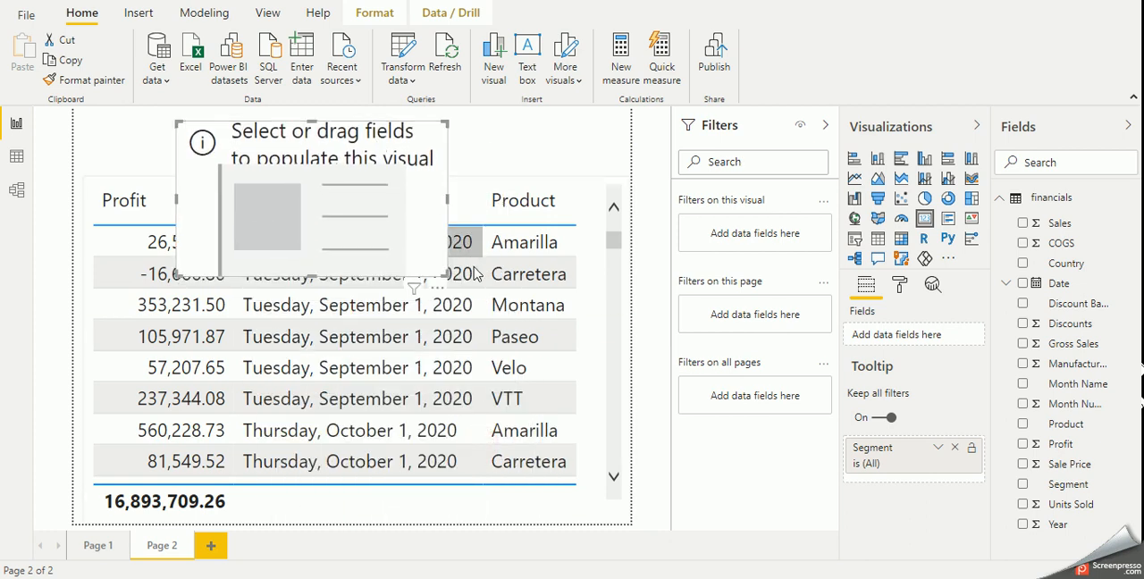
{"action": "left_click_drag", "start_coordinate": [443, 269], "coordinate": [393, 158]}
- Put the Segment field in the Page 2 card and set its data label text size to 20 pt
{"action": "left_click_drag", "start_coordinate": [1068, 483], "coordinate": [938, 356]}
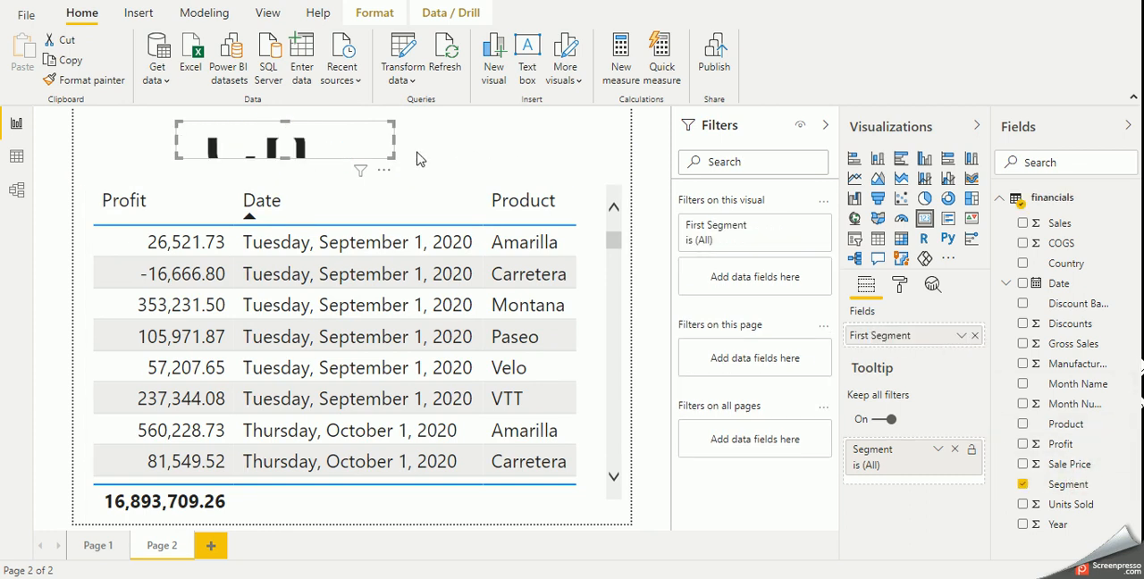
{"action": "left_click", "coordinate": [900, 284]}
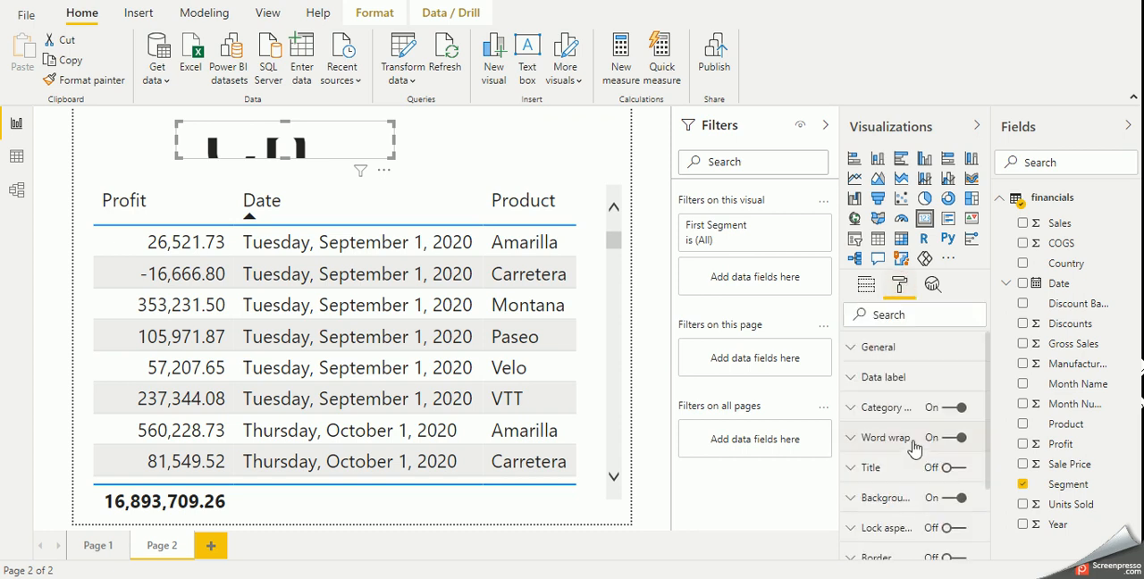
{"action": "left_click", "coordinate": [889, 377]}
{"action": "scroll", "coordinate": [911, 489], "scroll_direction": "down", "scroll_amount": 2}
{"action": "double_click", "coordinate": [868, 504]}
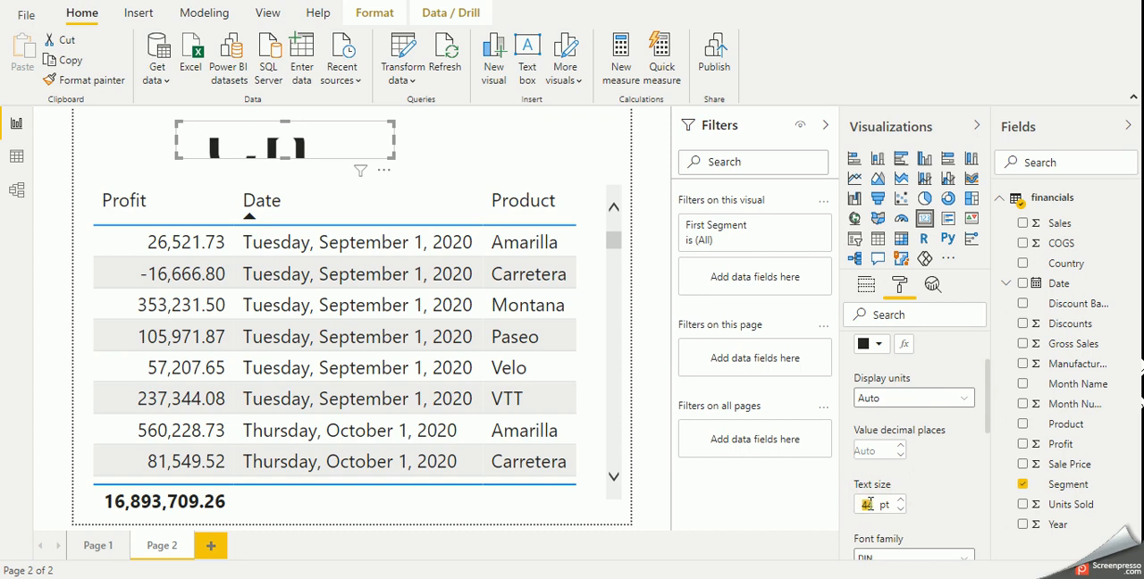
{"action": "type", "text": "20"}
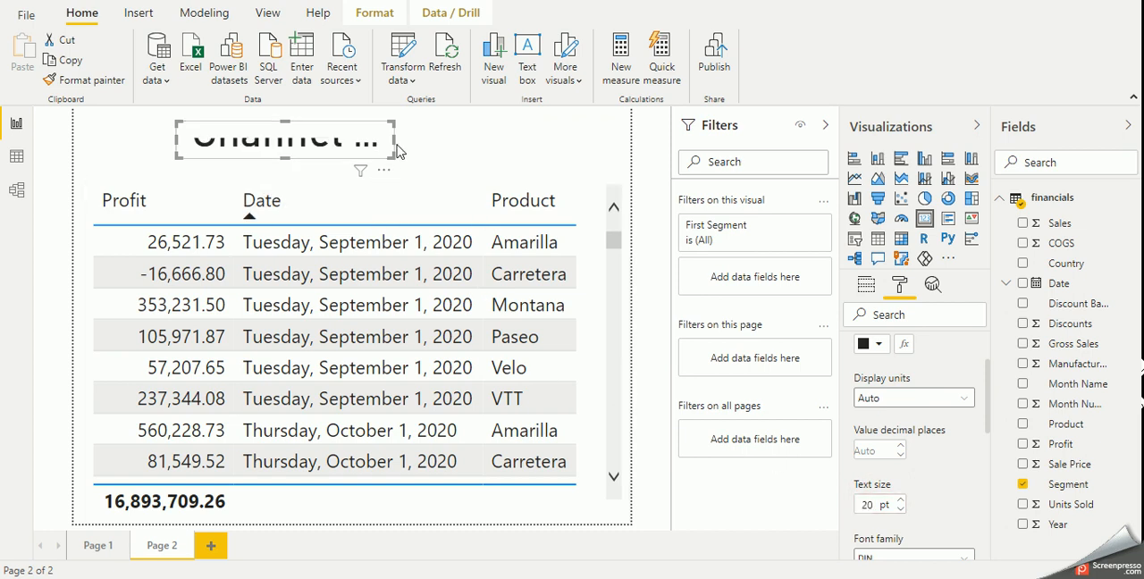
- Widen the card to the table's far edge and make it taller in both directions to fit the segment name
{"action": "left_click_drag", "start_coordinate": [395, 141], "coordinate": [572, 142]}
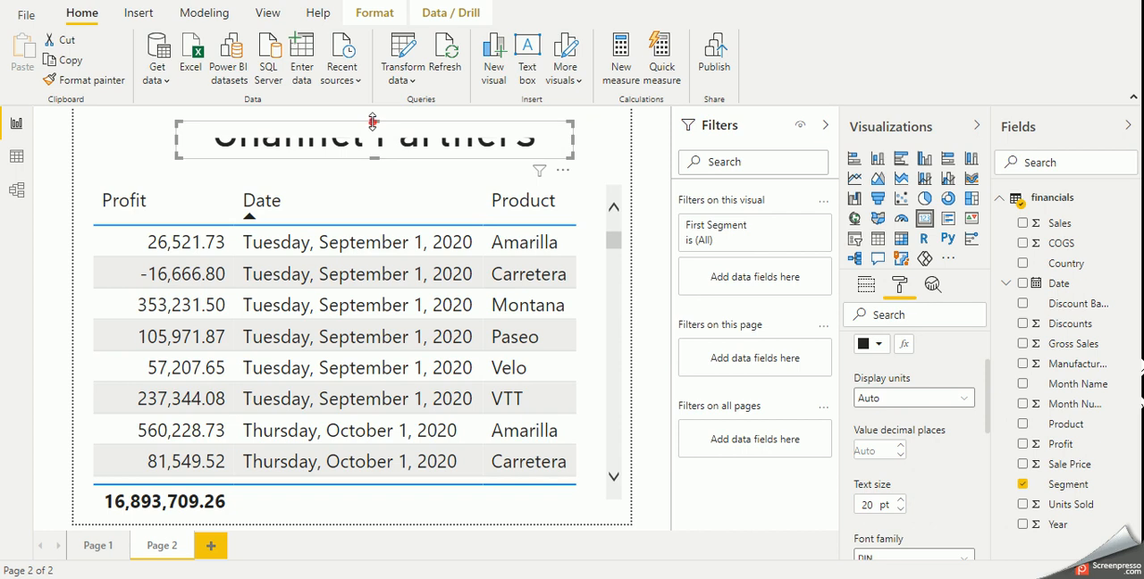
{"action": "left_click_drag", "start_coordinate": [375, 122], "coordinate": [377, 106]}
{"action": "left_click_drag", "start_coordinate": [375, 158], "coordinate": [374, 173]}
- Preview the updated tooltip with its segment card on the Page 1 chart's Government, Small Business and Channel Partners columns
{"action": "left_click", "coordinate": [95, 548]}
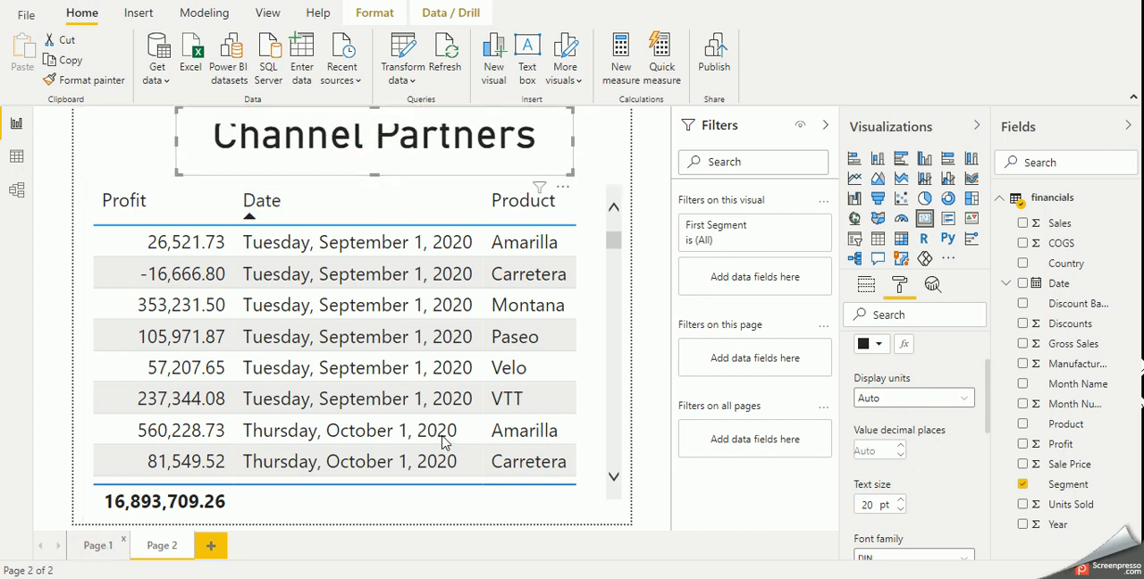
{"action": "mouse_move", "coordinate": [113, 233]}
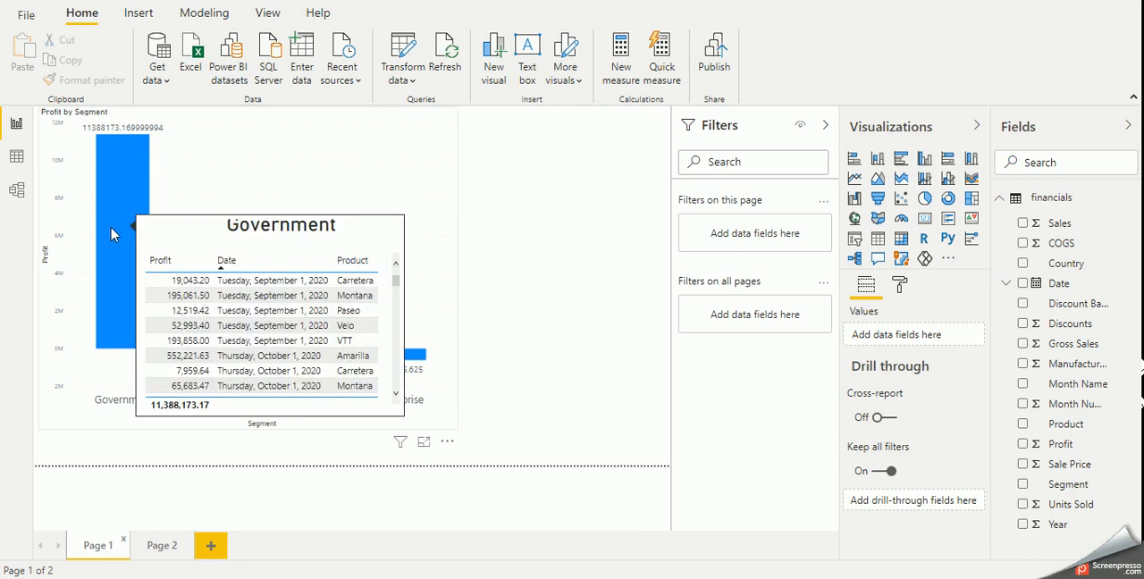
{"action": "mouse_move", "coordinate": [197, 331]}
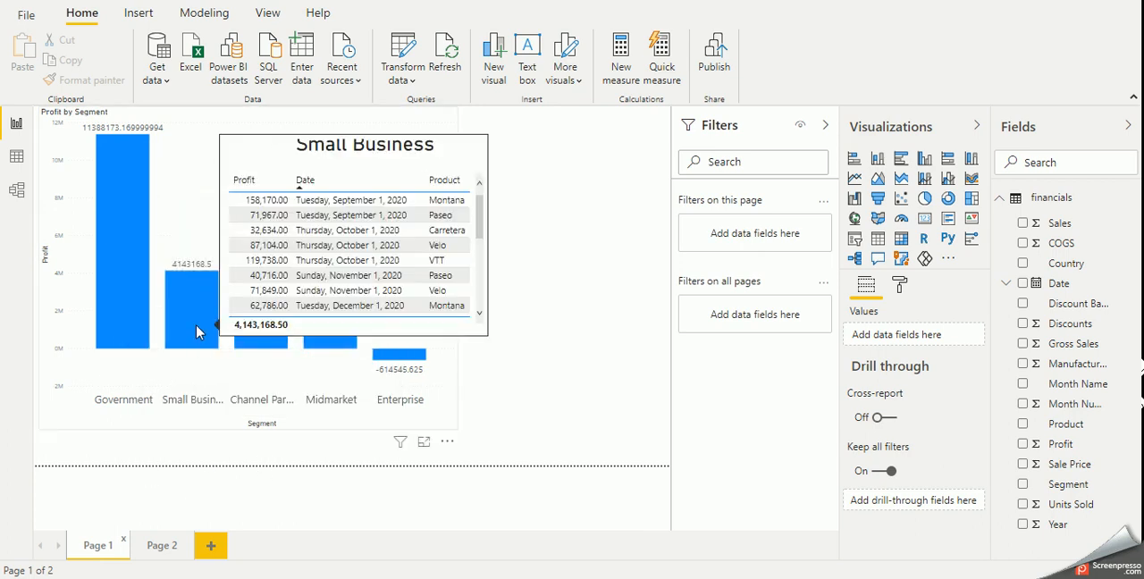
{"action": "mouse_move", "coordinate": [264, 351]}
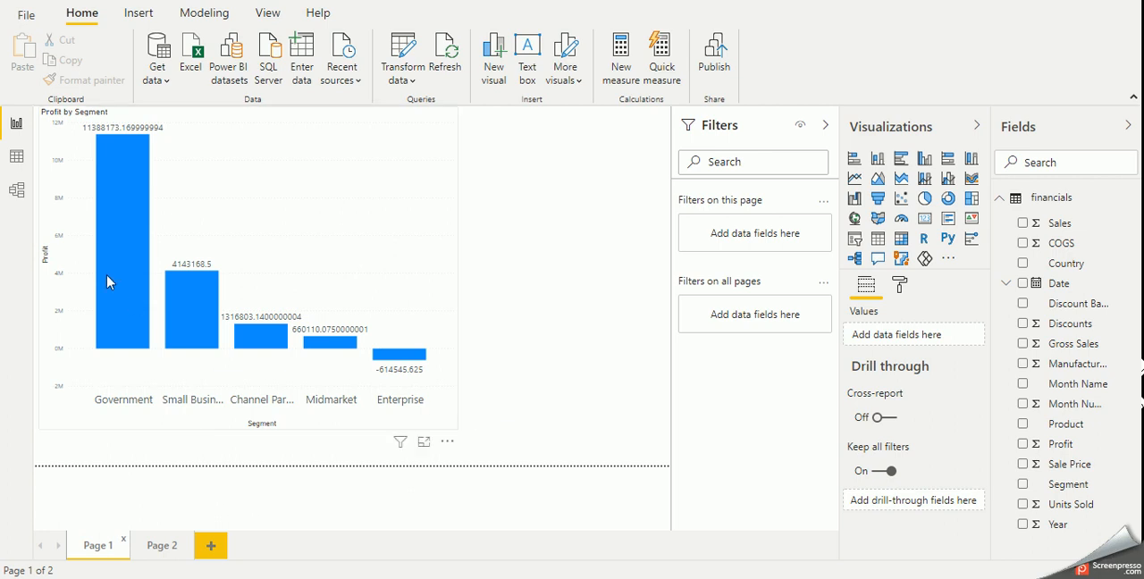
{"action": "mouse_move", "coordinate": [126, 282]}
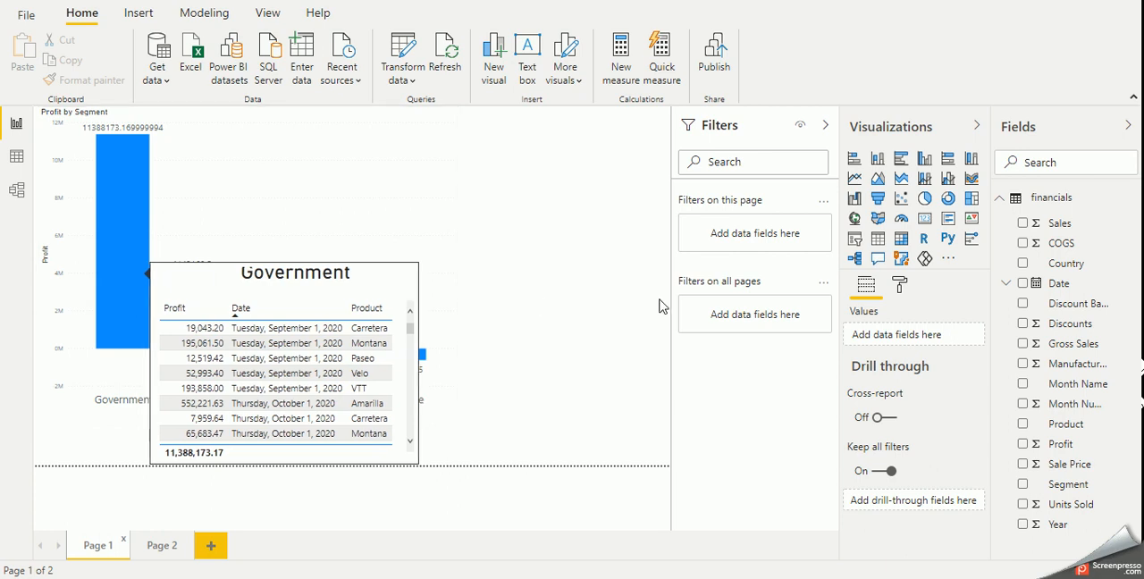
- Examine the Profit by Segment chart's tooltip formatting, including the Type setting and the choices for the tooltip page
{"action": "left_click", "coordinate": [453, 198]}
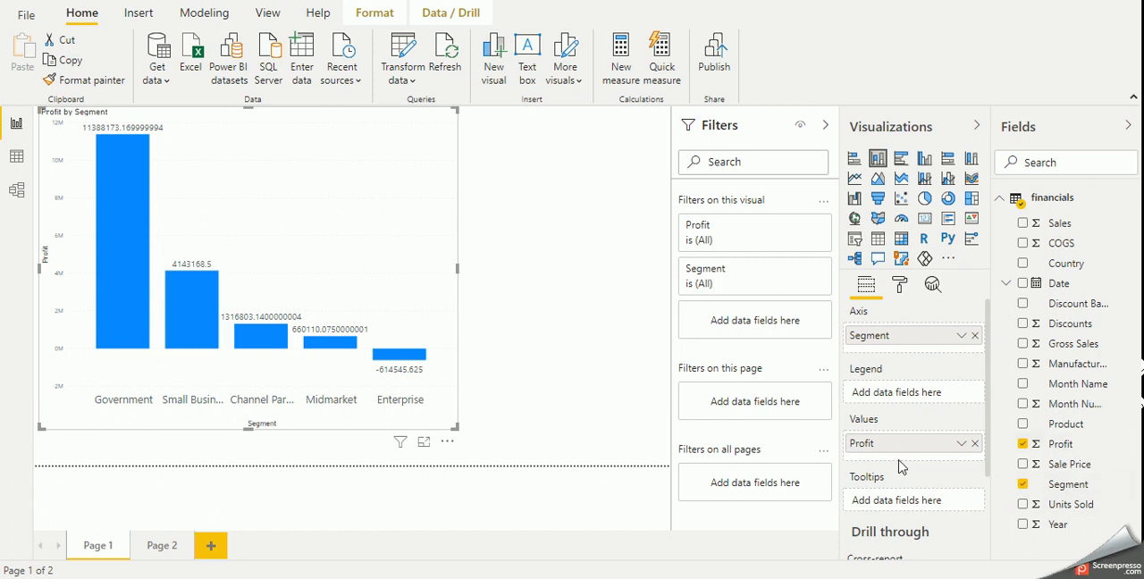
{"action": "left_click", "coordinate": [899, 284]}
{"action": "scroll", "coordinate": [920, 487], "scroll_direction": "down", "scroll_amount": 1}
{"action": "scroll", "coordinate": [920, 501], "scroll_direction": "up", "scroll_amount": 1}
{"action": "scroll", "coordinate": [920, 496], "scroll_direction": "up", "scroll_amount": 3}
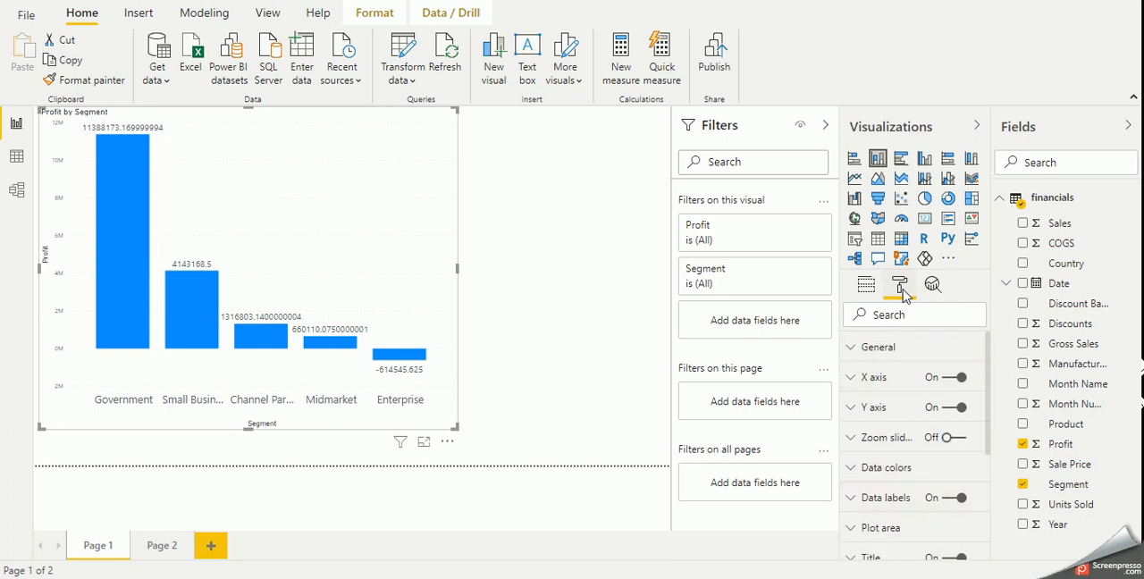
{"action": "scroll", "coordinate": [900, 487], "scroll_direction": "down", "scroll_amount": 4}
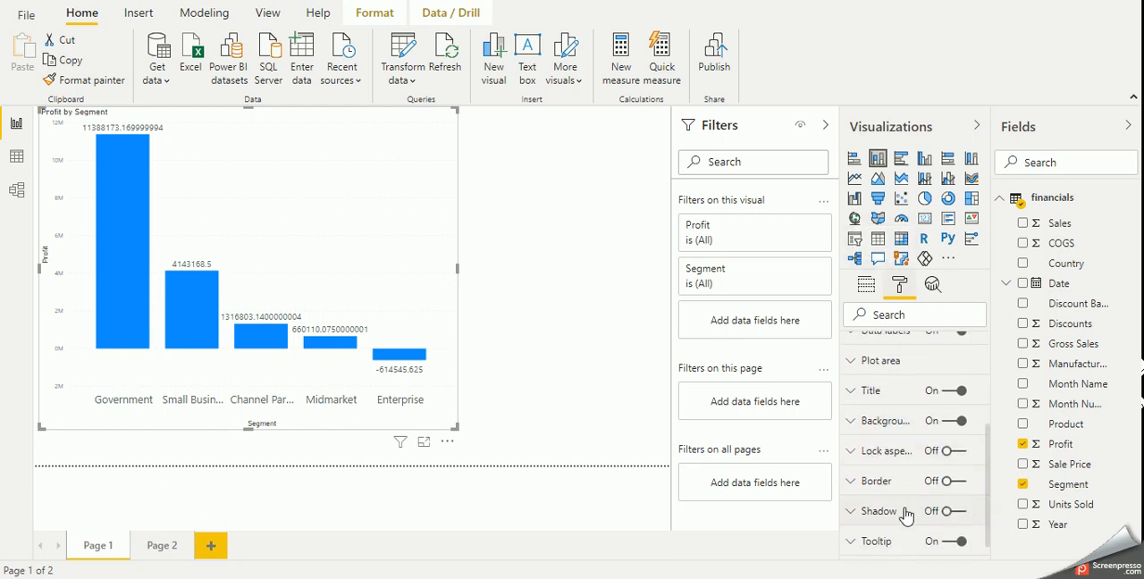
{"action": "scroll", "coordinate": [909, 518], "scroll_direction": "down", "scroll_amount": 1}
{"action": "left_click", "coordinate": [899, 518]}
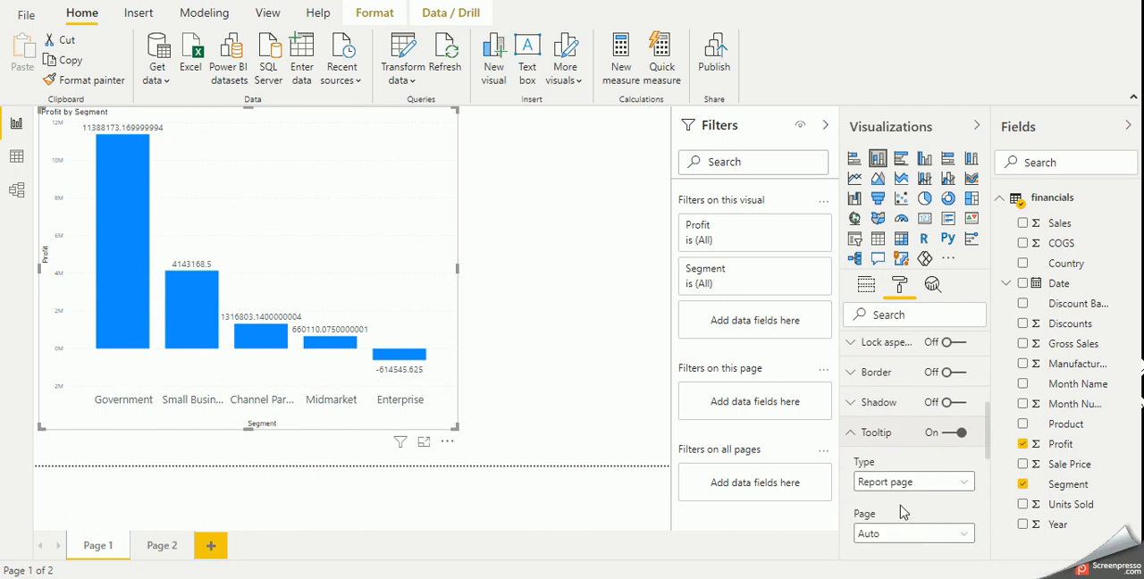
{"action": "scroll", "coordinate": [901, 511], "scroll_direction": "down", "scroll_amount": 3}
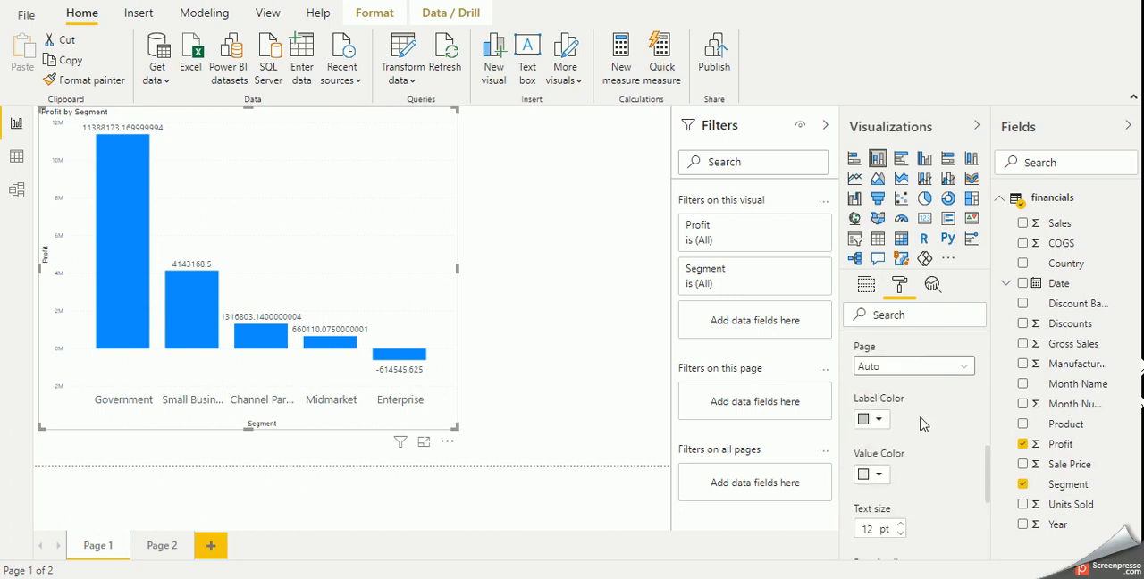
{"action": "left_click", "coordinate": [920, 366]}
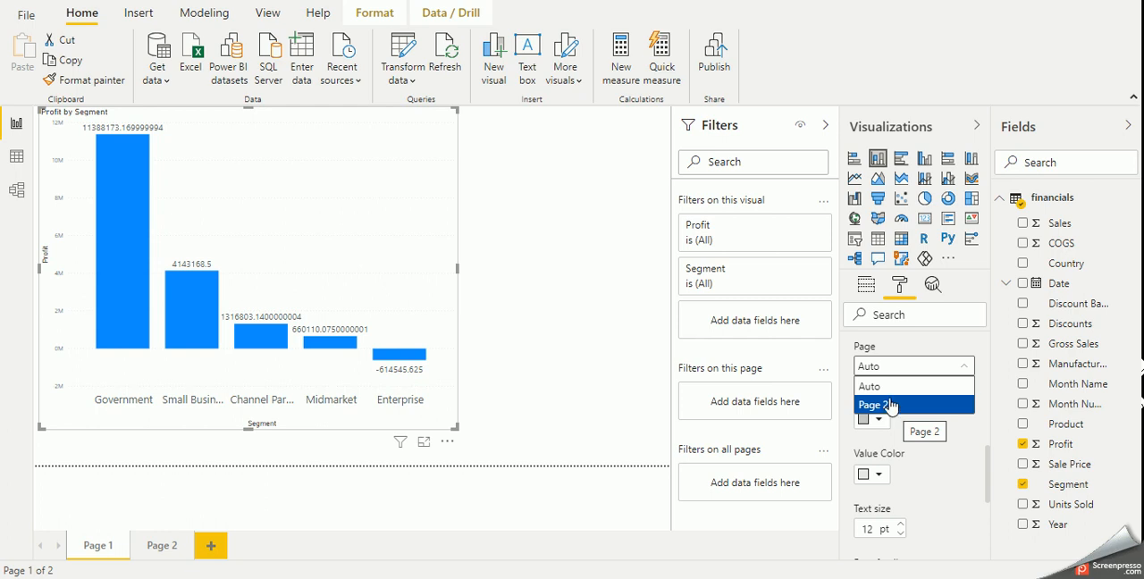
{"action": "left_click", "coordinate": [542, 324]}
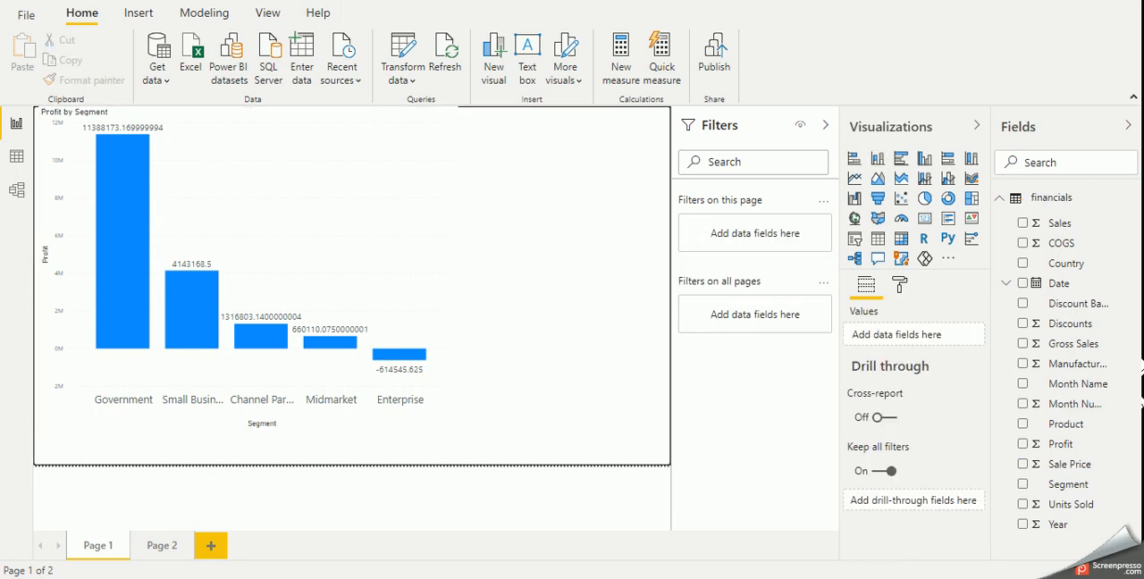
{"action": "left_click", "coordinate": [933, 578]}
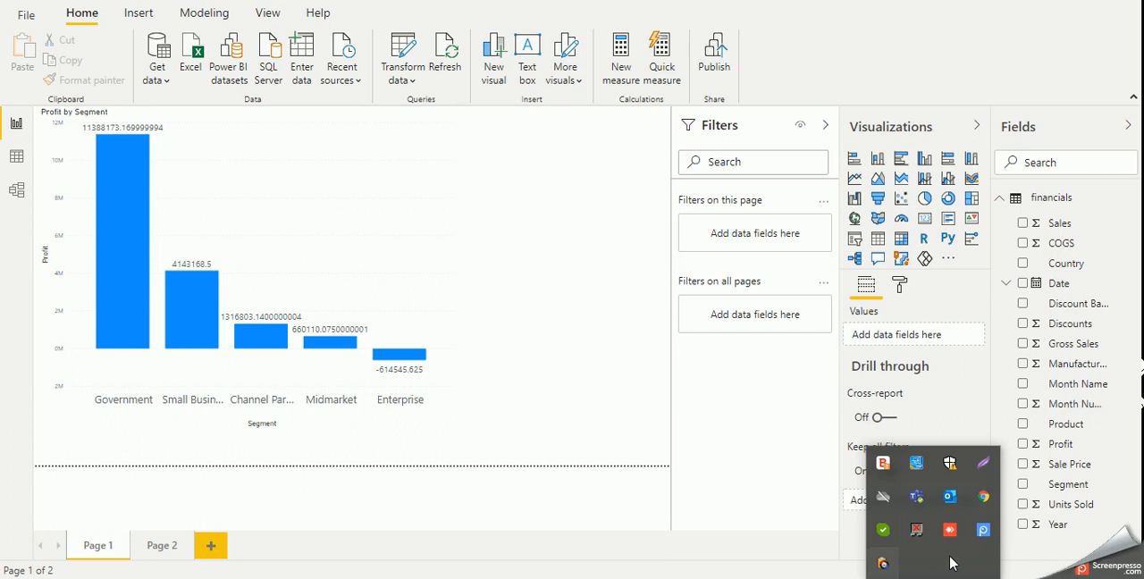
{"action": "left_click", "coordinate": [980, 533]}
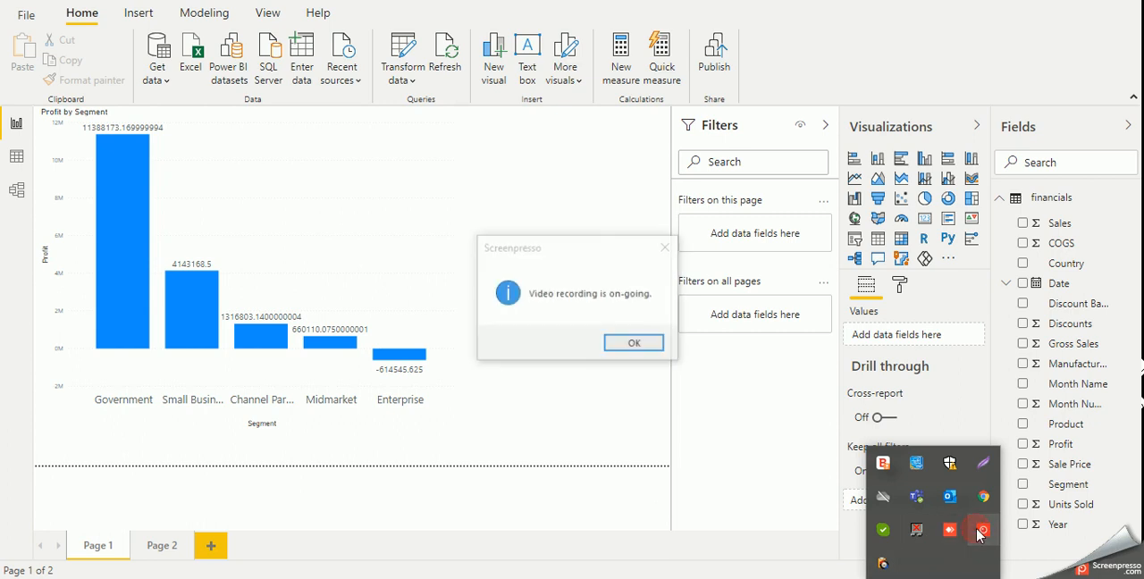
{"action": "left_click", "coordinate": [634, 354]}
{"action": "left_click", "coordinate": [933, 578]}
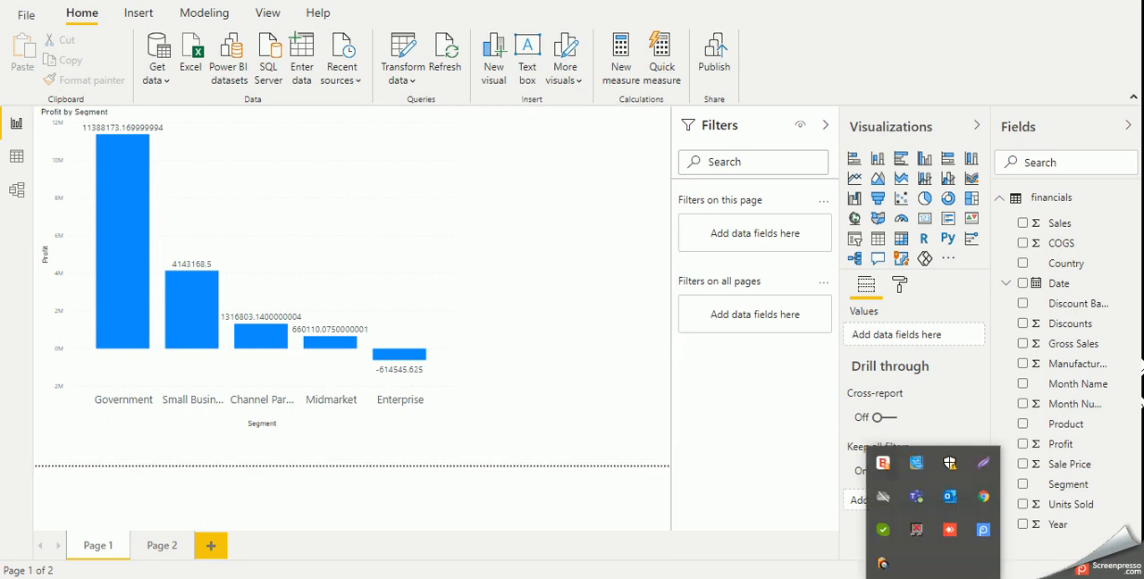
{"action": "right_click", "coordinate": [983, 529]}
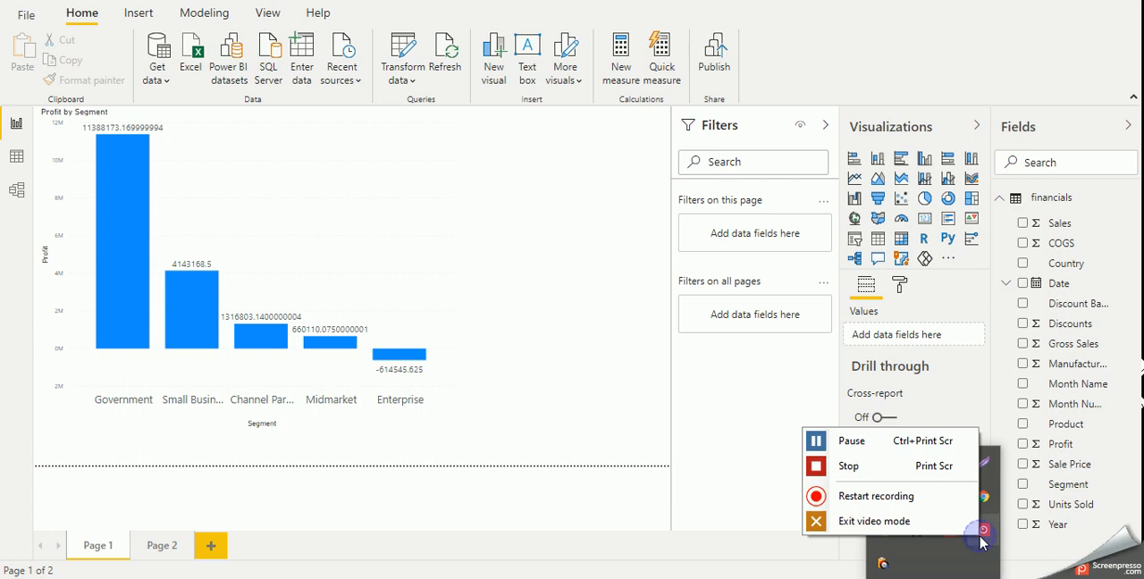
{"action": "left_click", "coordinate": [866, 449]}
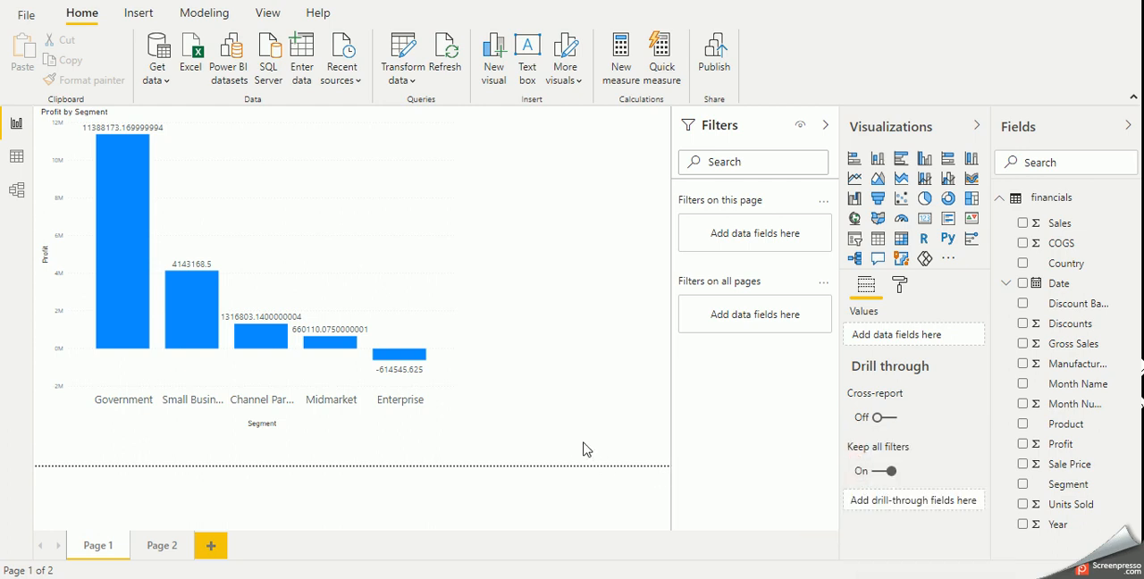
{"action": "left_click", "coordinate": [587, 371]}
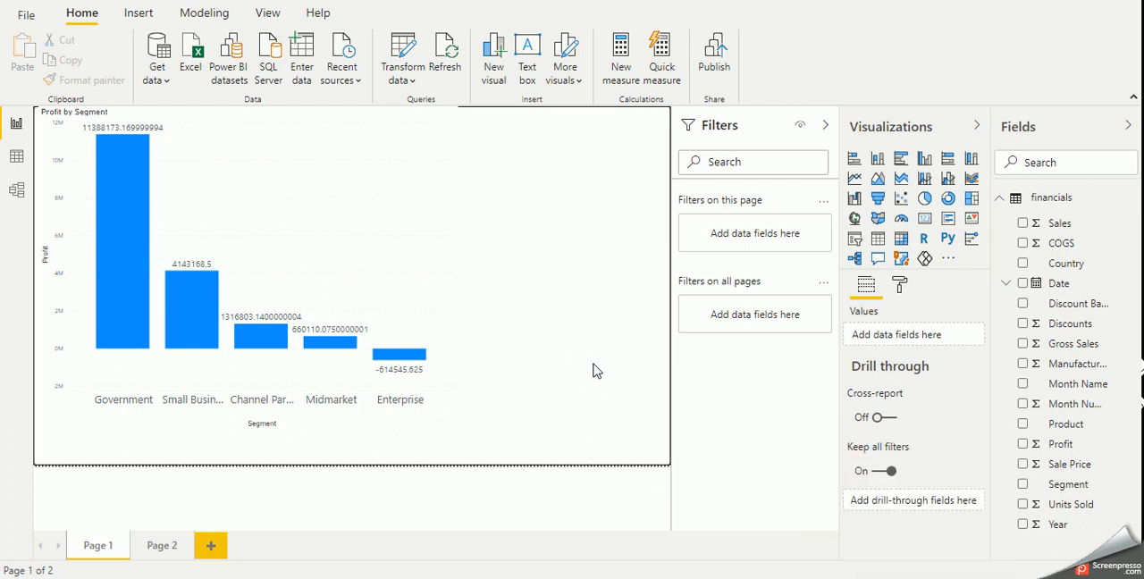
- Replace Segment with Country on the Page 1 chart's axis and check the tooltip on its columns
{"action": "left_click", "coordinate": [447, 145]}
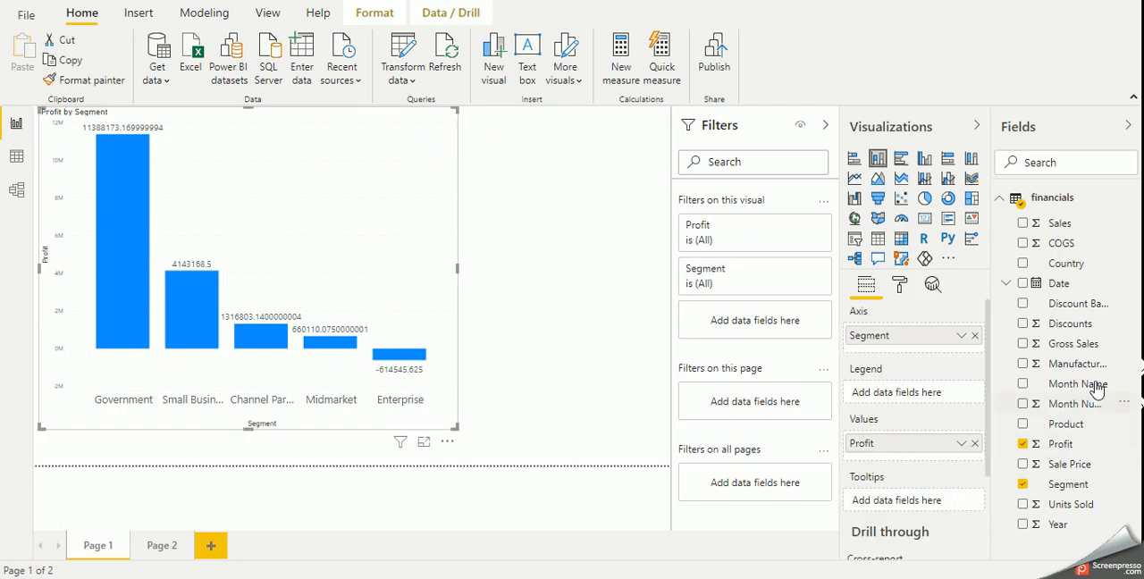
{"action": "left_click_drag", "start_coordinate": [1065, 263], "coordinate": [969, 348]}
{"action": "left_click", "coordinate": [974, 335]}
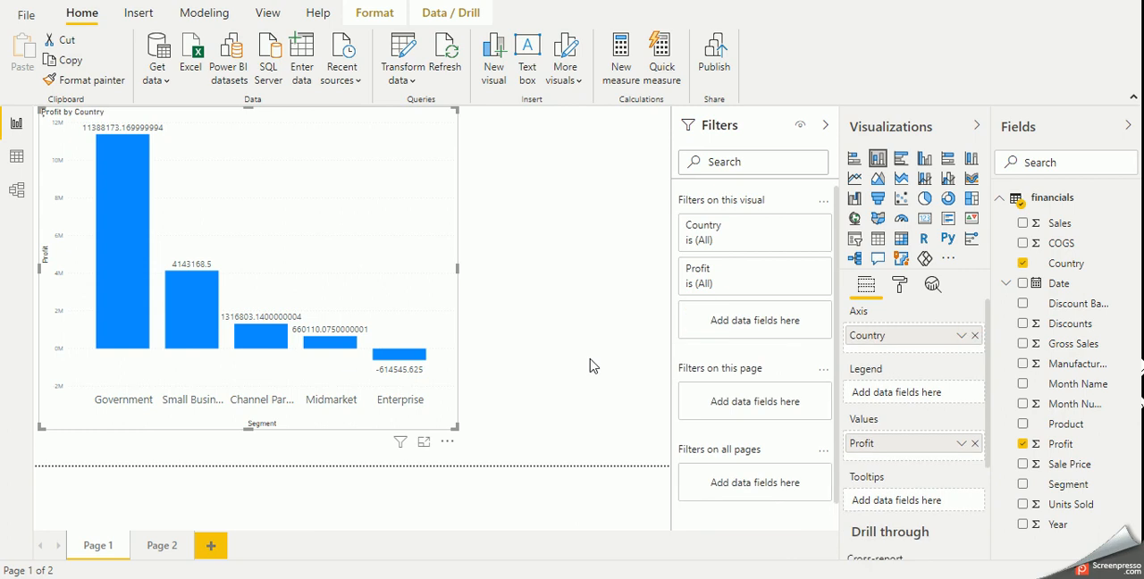
{"action": "mouse_move", "coordinate": [102, 184]}
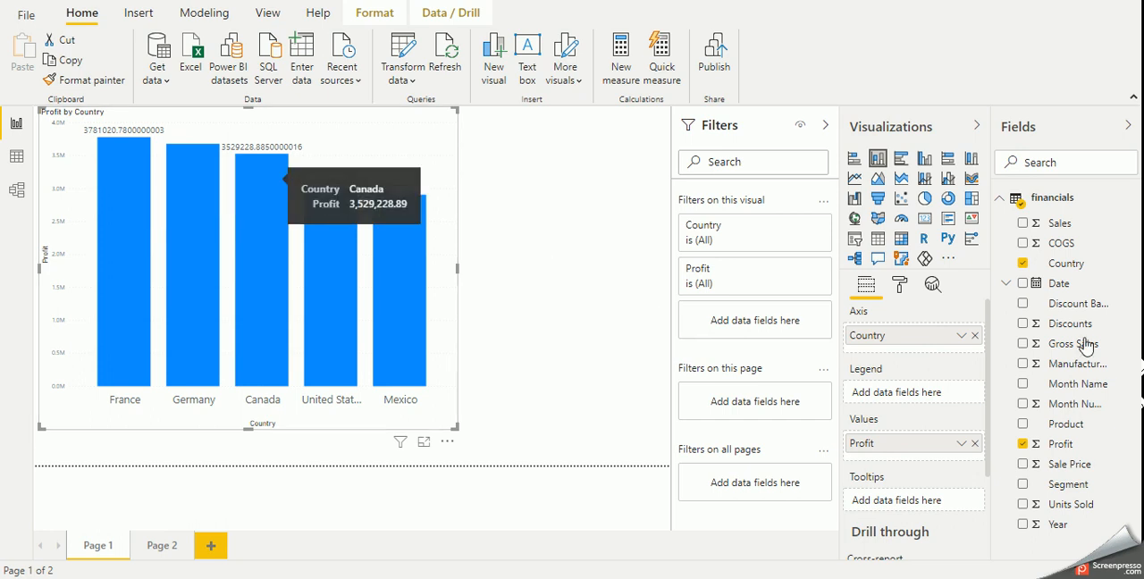
- Set the tooltip page of the Profit by Country chart to Page 2
{"action": "left_click", "coordinate": [903, 291]}
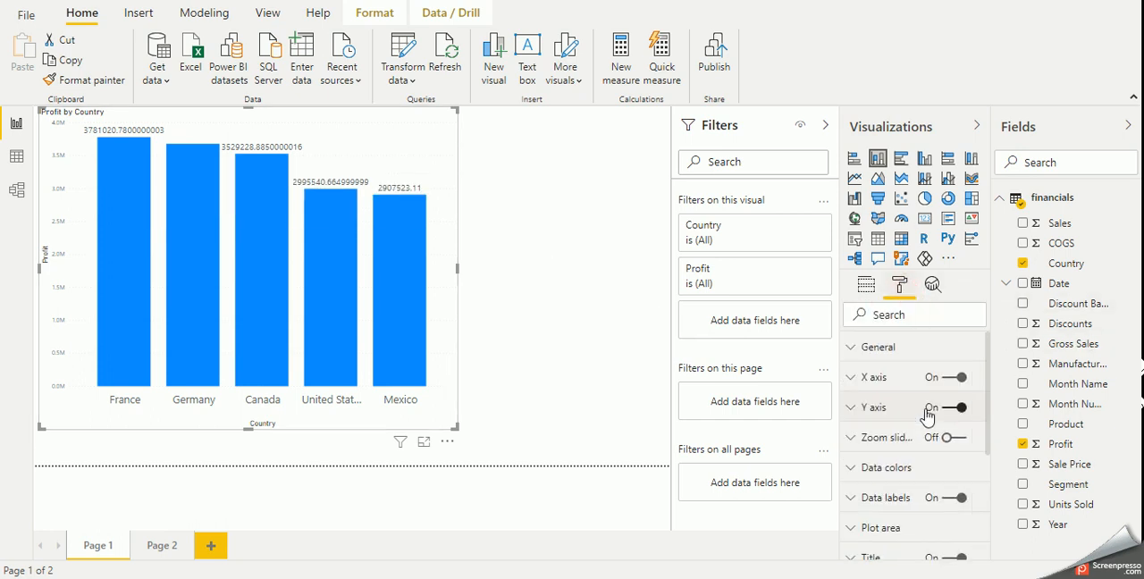
{"action": "scroll", "coordinate": [913, 509], "scroll_direction": "down", "scroll_amount": 2}
{"action": "scroll", "coordinate": [913, 510], "scroll_direction": "down", "scroll_amount": 3}
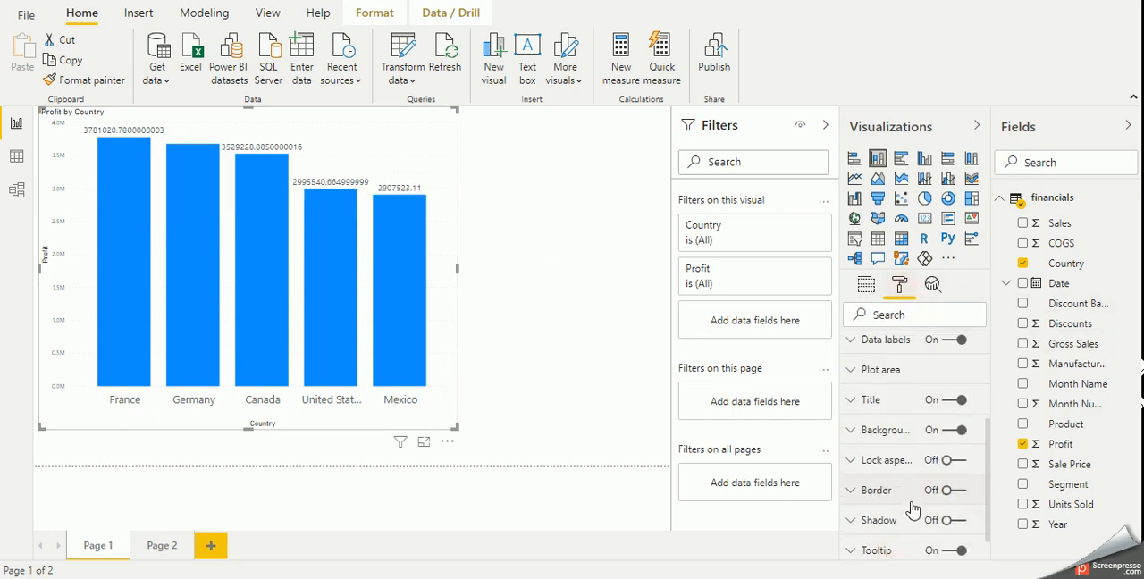
{"action": "left_click", "coordinate": [898, 520]}
{"action": "scroll", "coordinate": [898, 521], "scroll_direction": "down", "scroll_amount": 3}
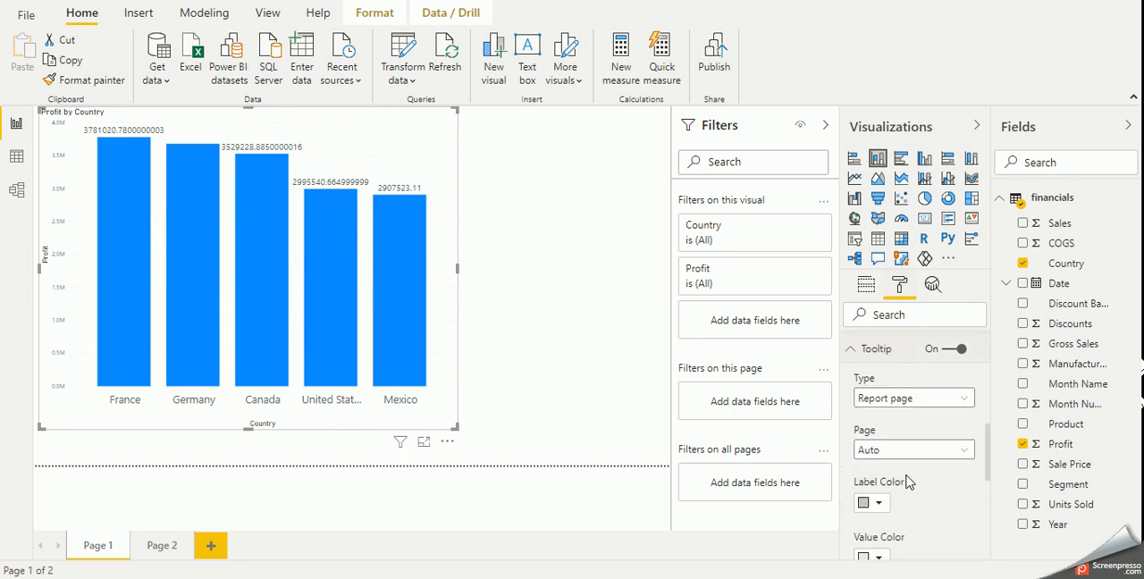
{"action": "left_click", "coordinate": [901, 450]}
{"action": "left_click", "coordinate": [899, 488]}
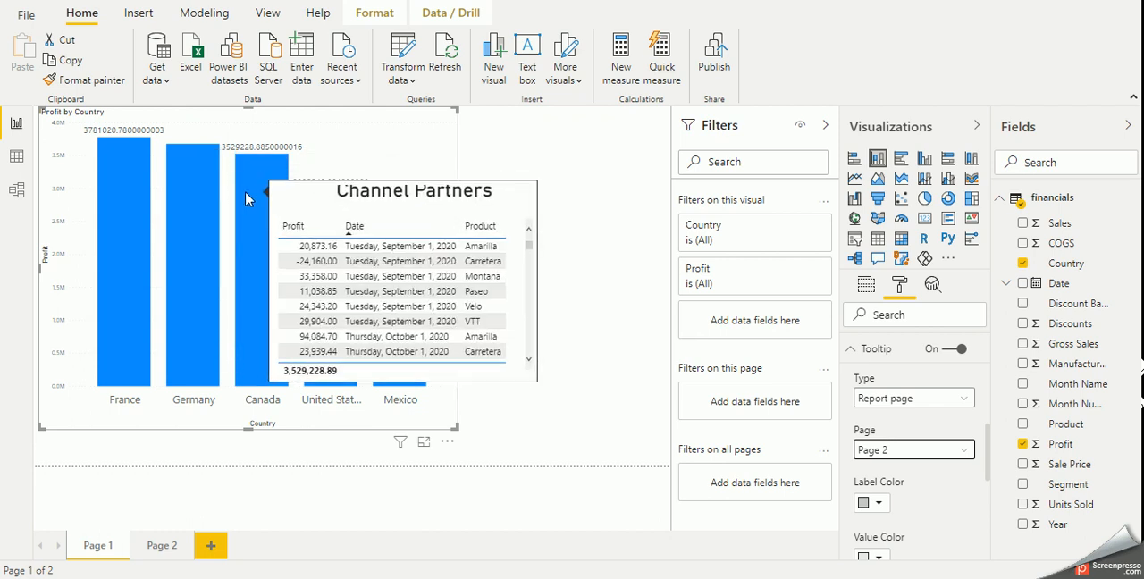
- Resize the Profit by Country chart to the full page width at reduced height, and duplicate it on Page 1
{"action": "left_click", "coordinate": [542, 447]}
{"action": "left_click_drag", "start_coordinate": [452, 425], "coordinate": [684, 286]}
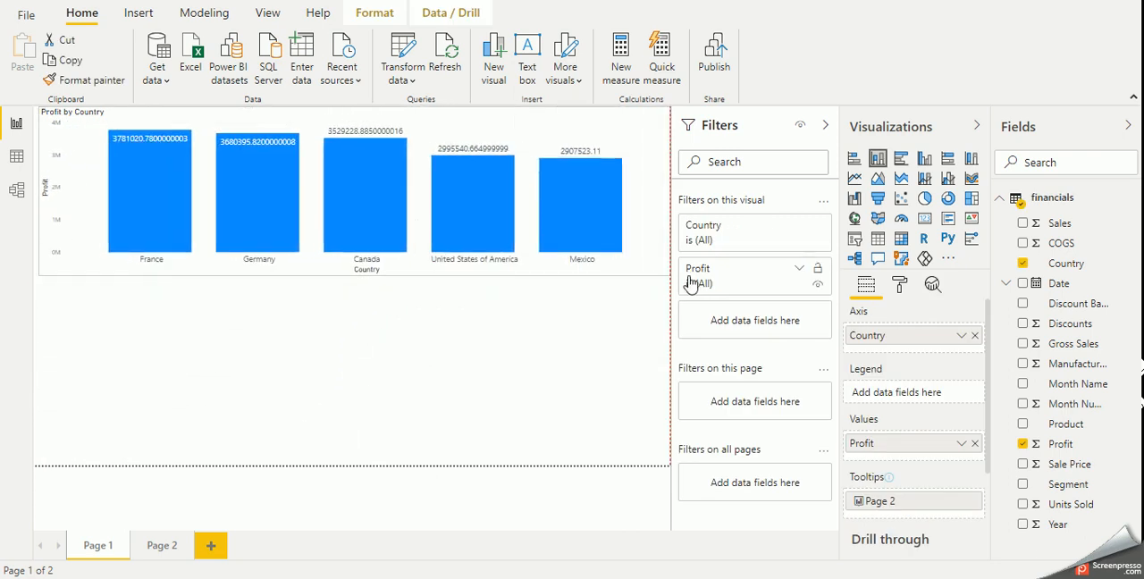
{"action": "key", "text": "ctrl+c"}
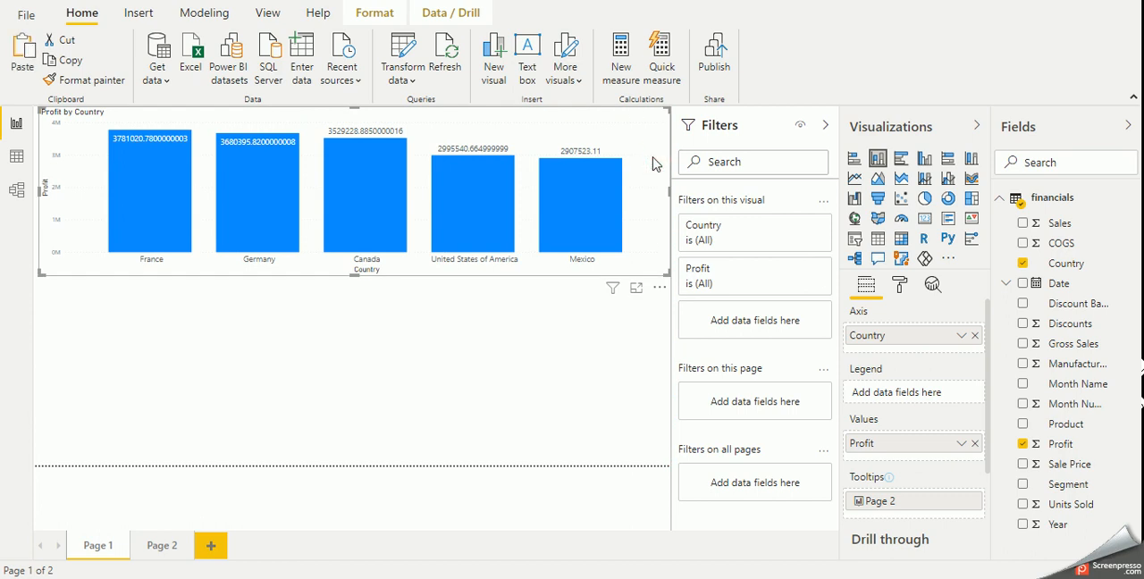
{"action": "key", "text": "ctrl+v"}
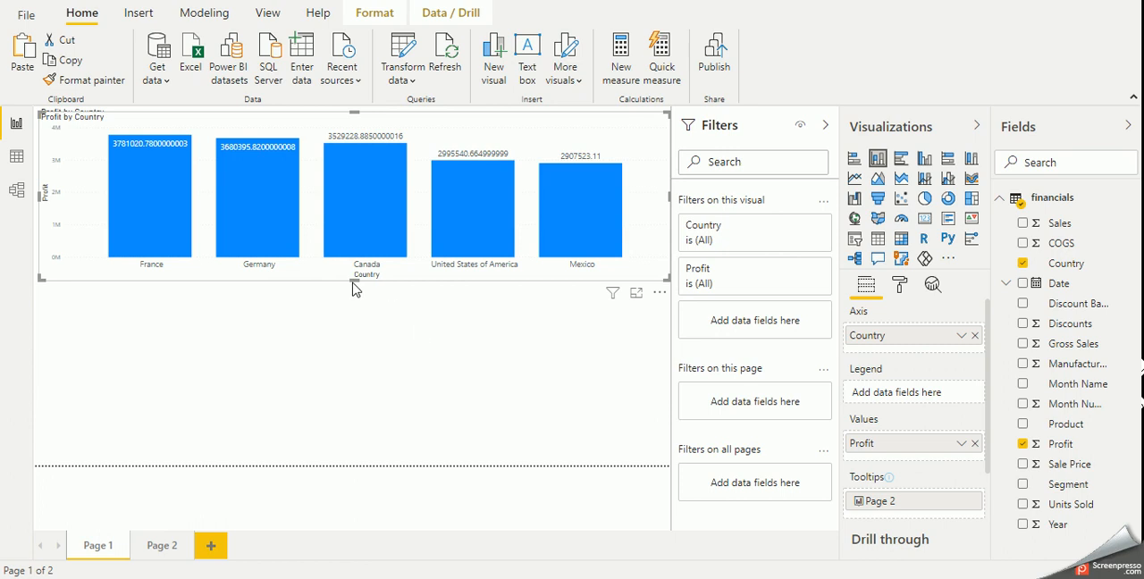
- Resize the duplicated Profit by Country chart and place it in the lower half of Page 1, below the original chart
{"action": "left_click_drag", "start_coordinate": [354, 280], "coordinate": [355, 435]}
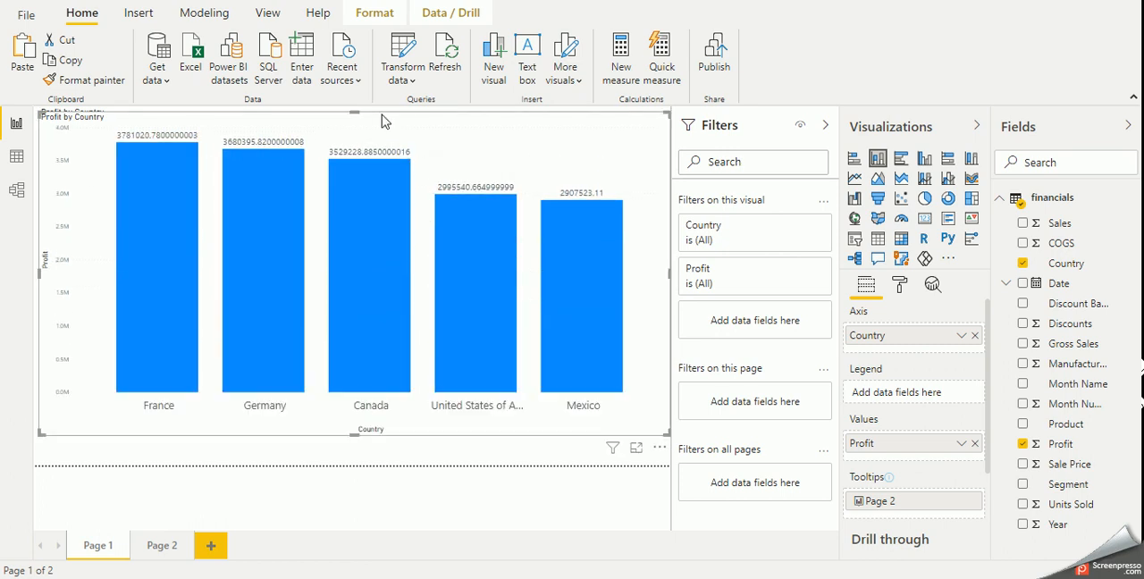
{"action": "left_click_drag", "start_coordinate": [358, 112], "coordinate": [350, 254]}
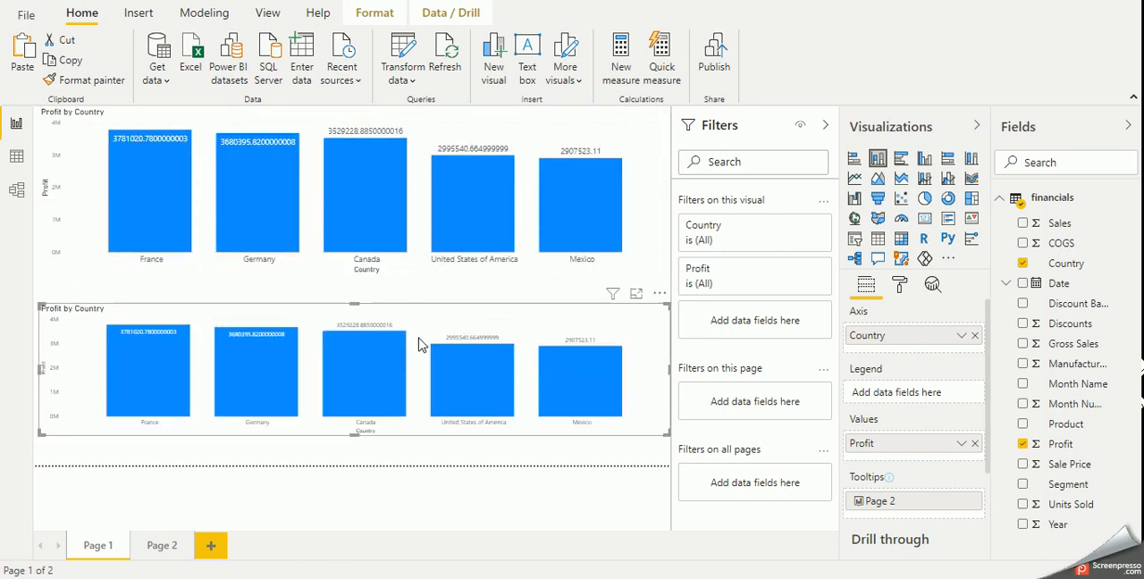
{"action": "left_click_drag", "start_coordinate": [471, 320], "coordinate": [467, 358]}
{"action": "left_click", "coordinate": [353, 330]}
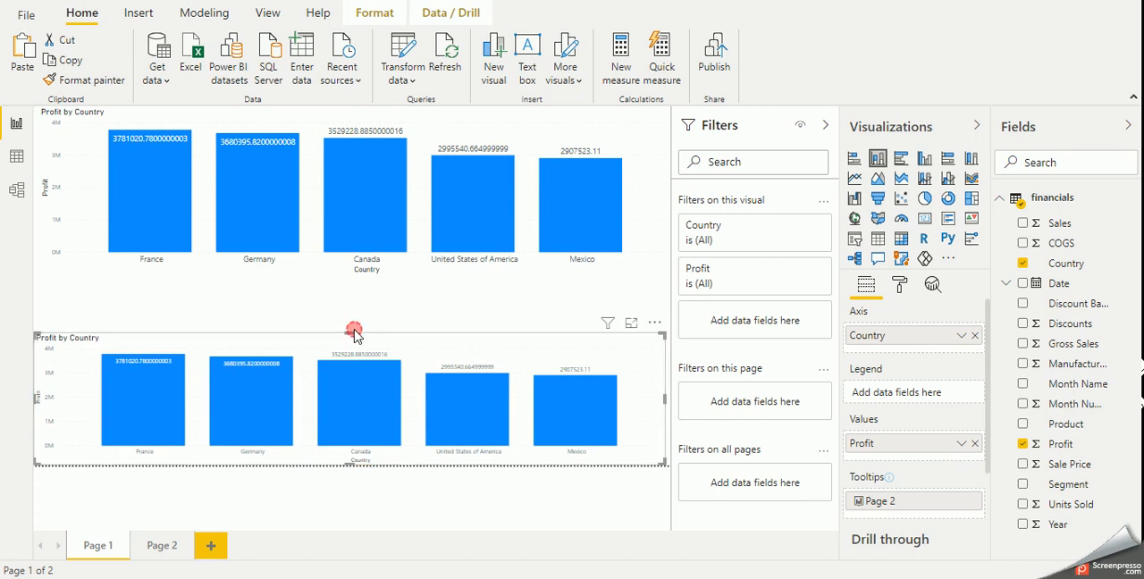
{"action": "left_click_drag", "start_coordinate": [349, 337], "coordinate": [364, 295]}
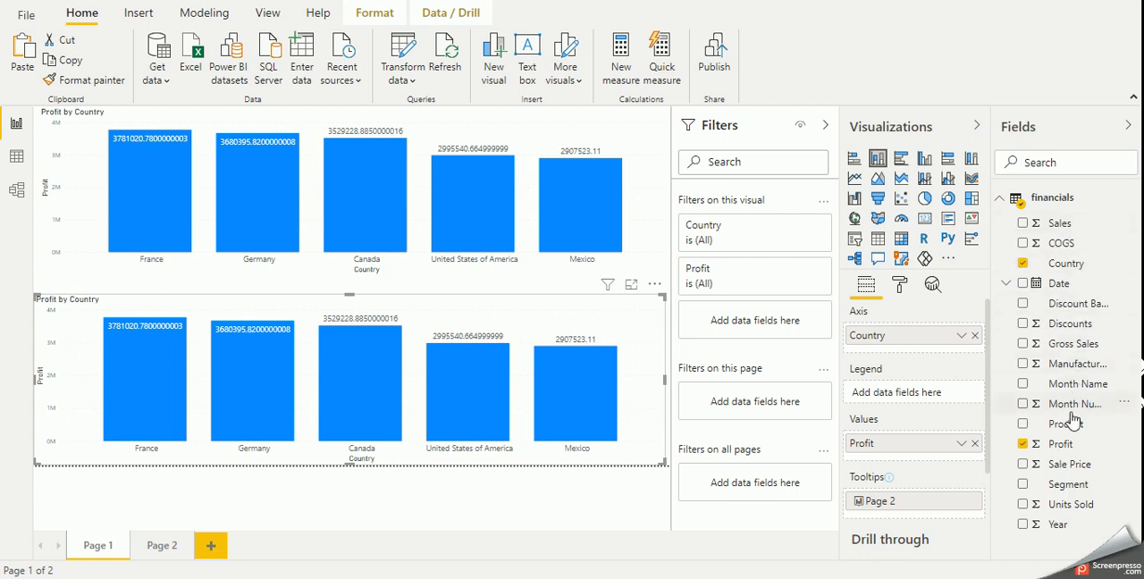
- Replace Country with Segment on the lower chart's axis and check the tooltip on its Government and Small Business columns
{"action": "mouse_move", "coordinate": [1075, 485]}
{"action": "left_mouse_down"}
{"action": "mouse_move", "coordinate": [945, 334]}
{"action": "mouse_move", "coordinate": [949, 350]}
{"action": "left_mouse_up"}
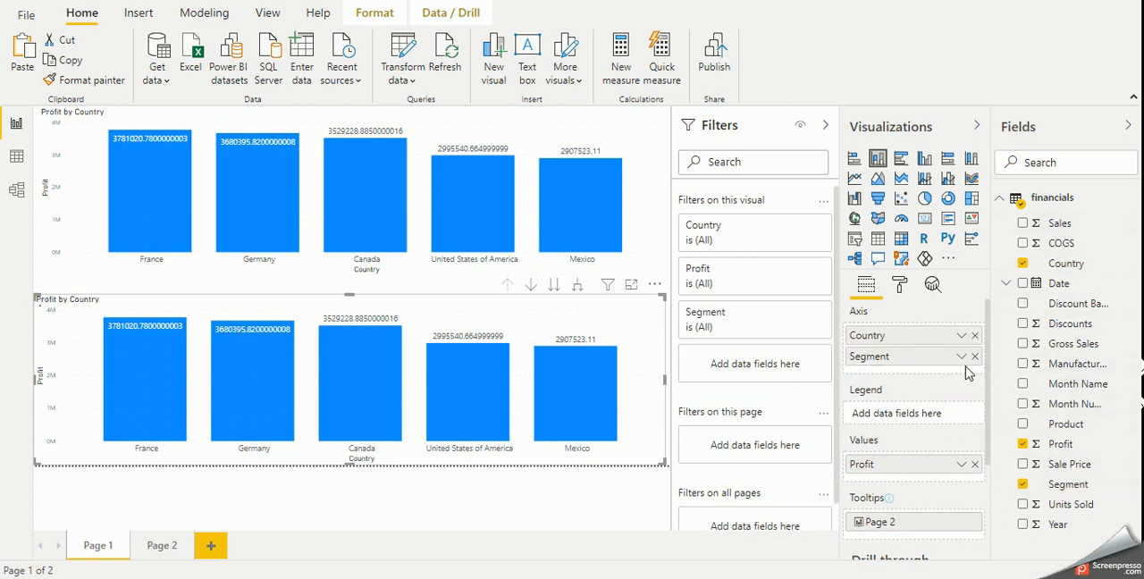
{"action": "left_click", "coordinate": [974, 335]}
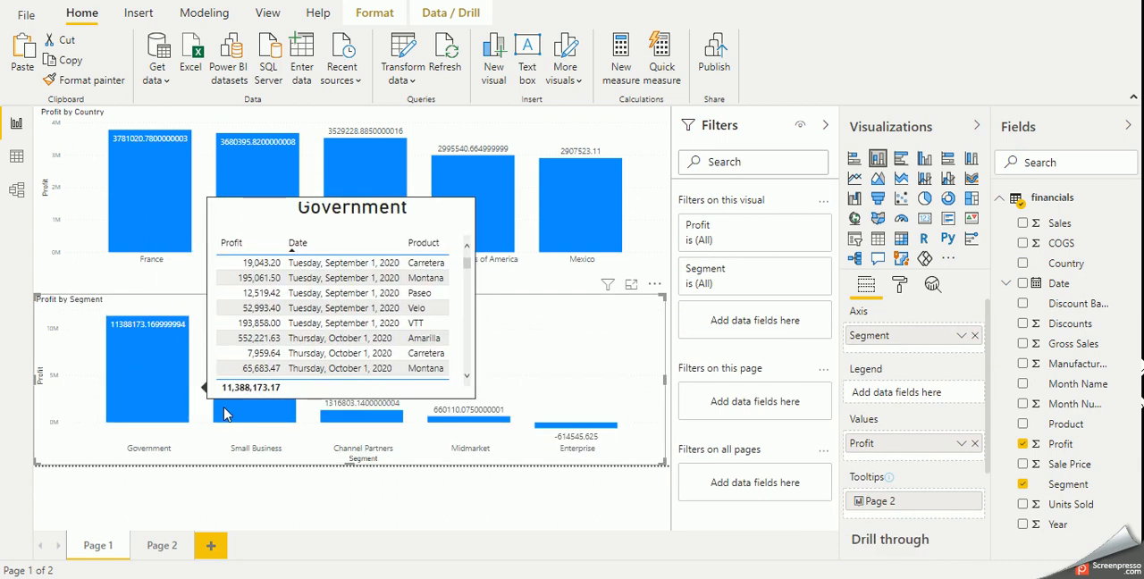
{"action": "mouse_move", "coordinate": [258, 420]}
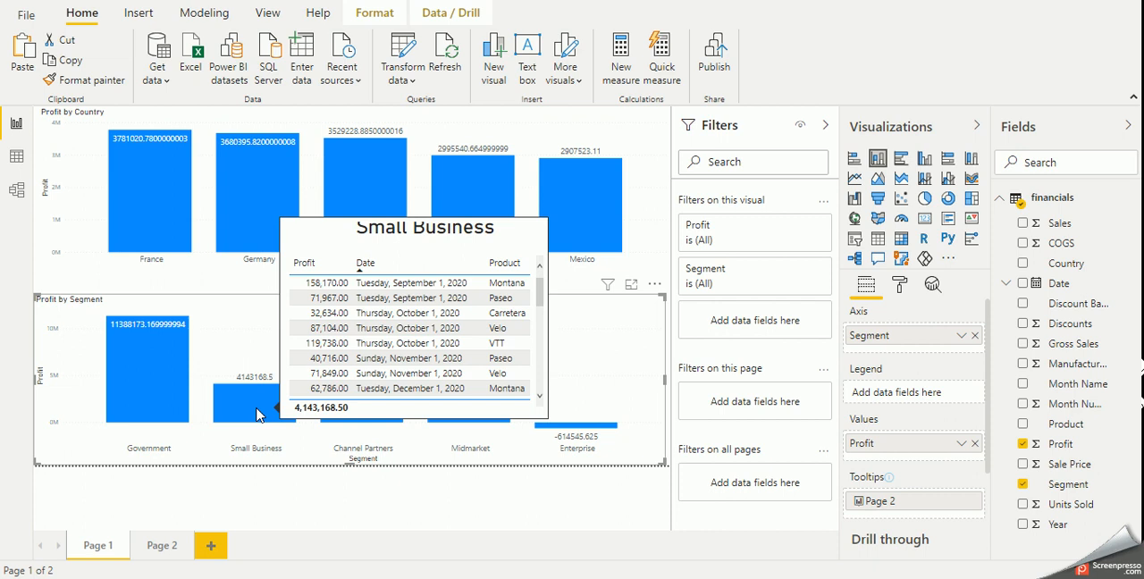
- Change the page size type of Page 2 to 16:9
{"action": "left_click", "coordinate": [149, 548]}
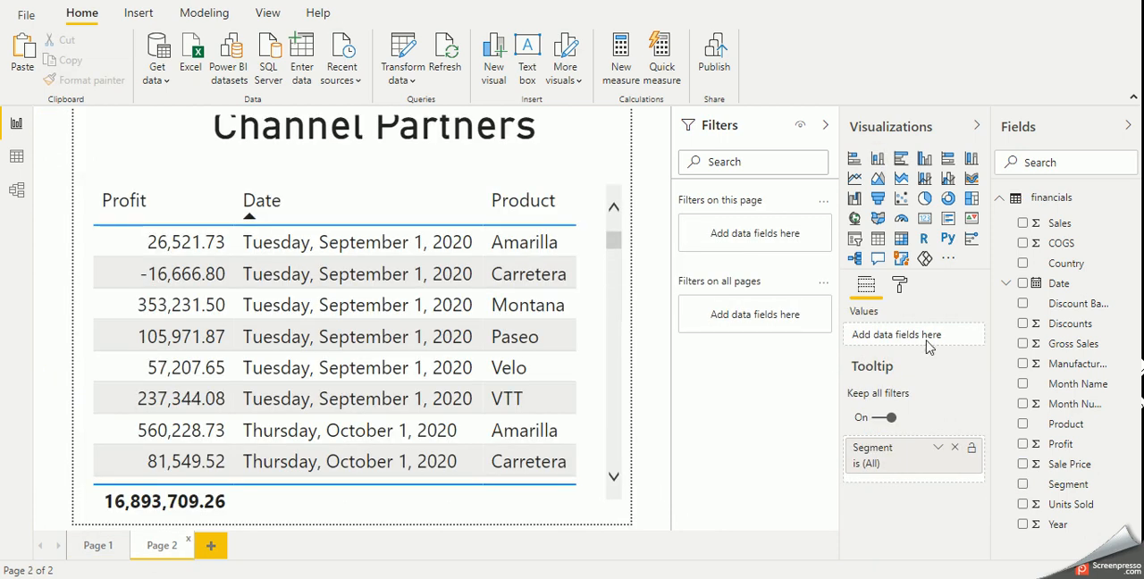
{"action": "left_click", "coordinate": [587, 130]}
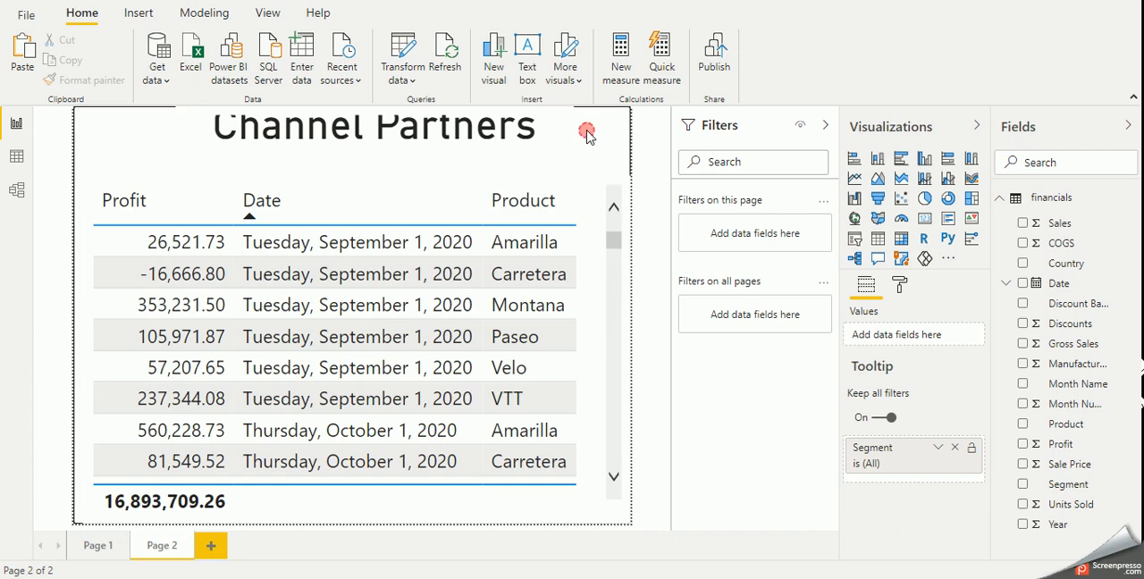
{"action": "left_click", "coordinate": [900, 286]}
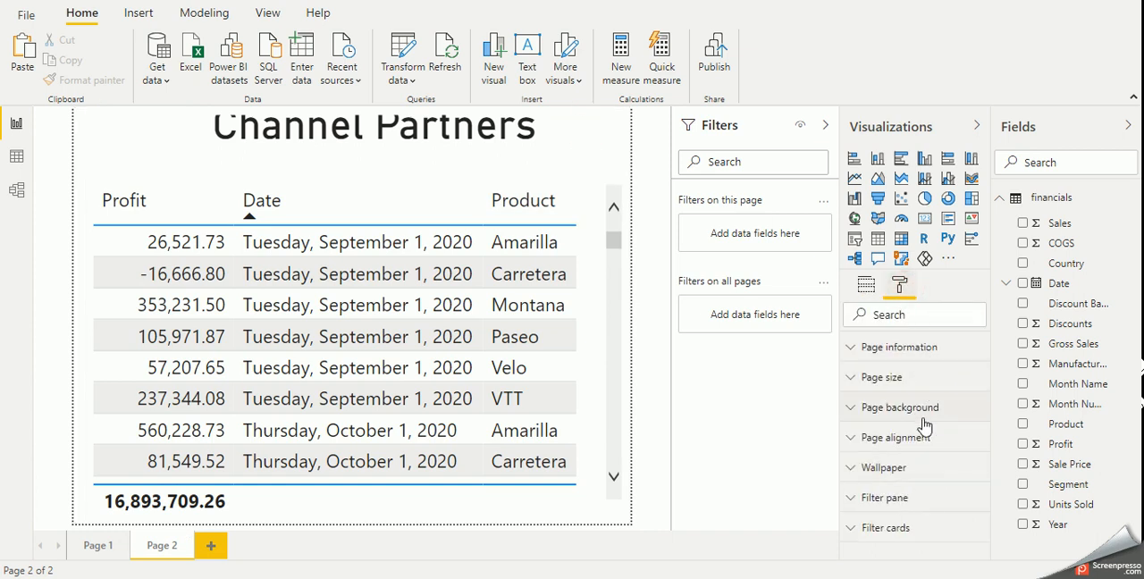
{"action": "left_click", "coordinate": [911, 380]}
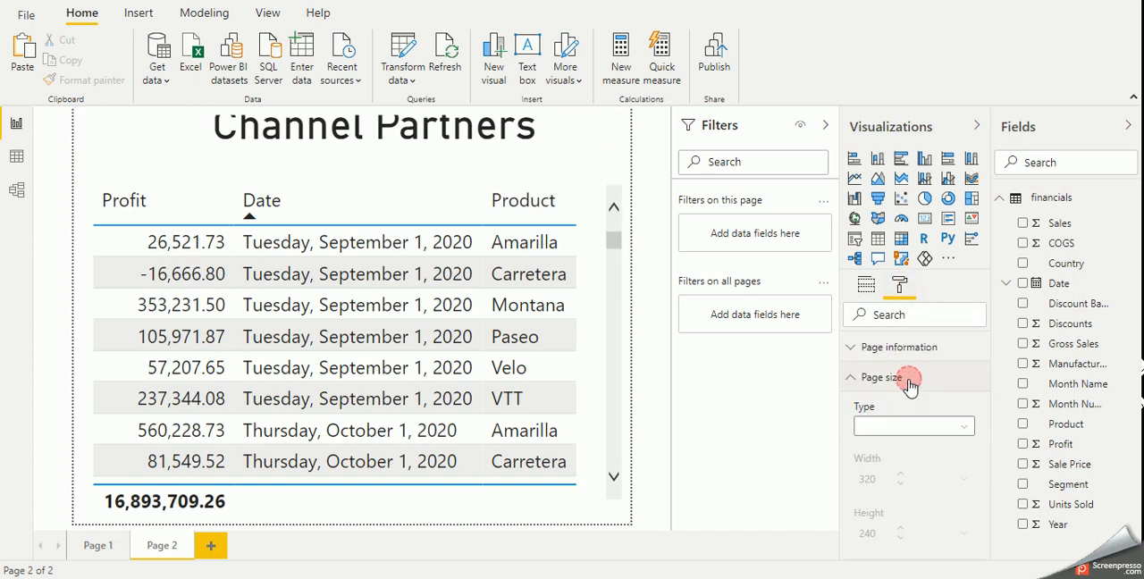
{"action": "left_click", "coordinate": [922, 430]}
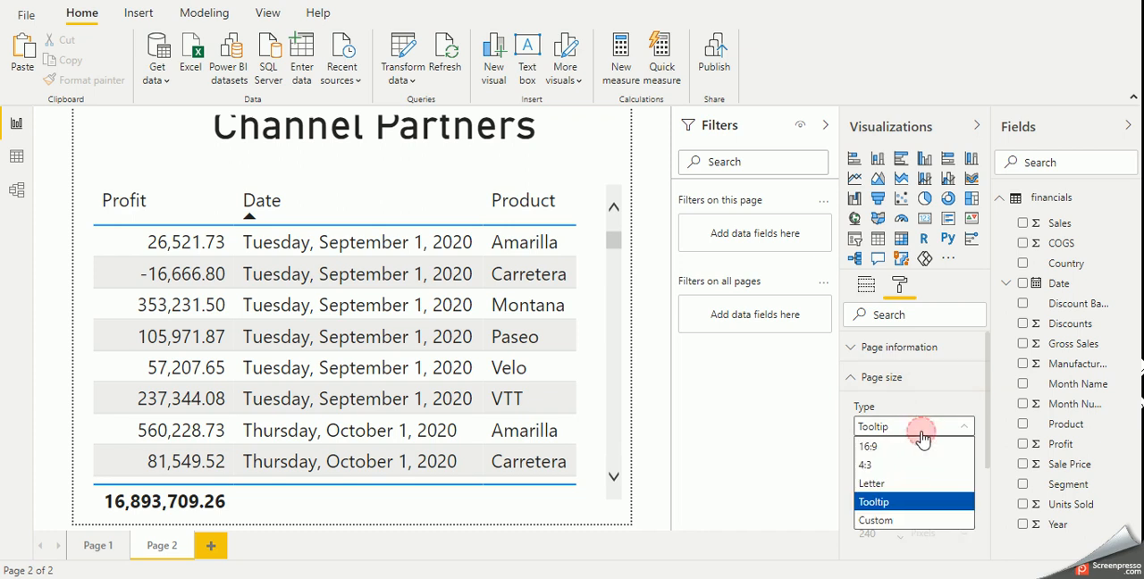
{"action": "left_click", "coordinate": [900, 450]}
{"action": "left_click", "coordinate": [899, 426]}
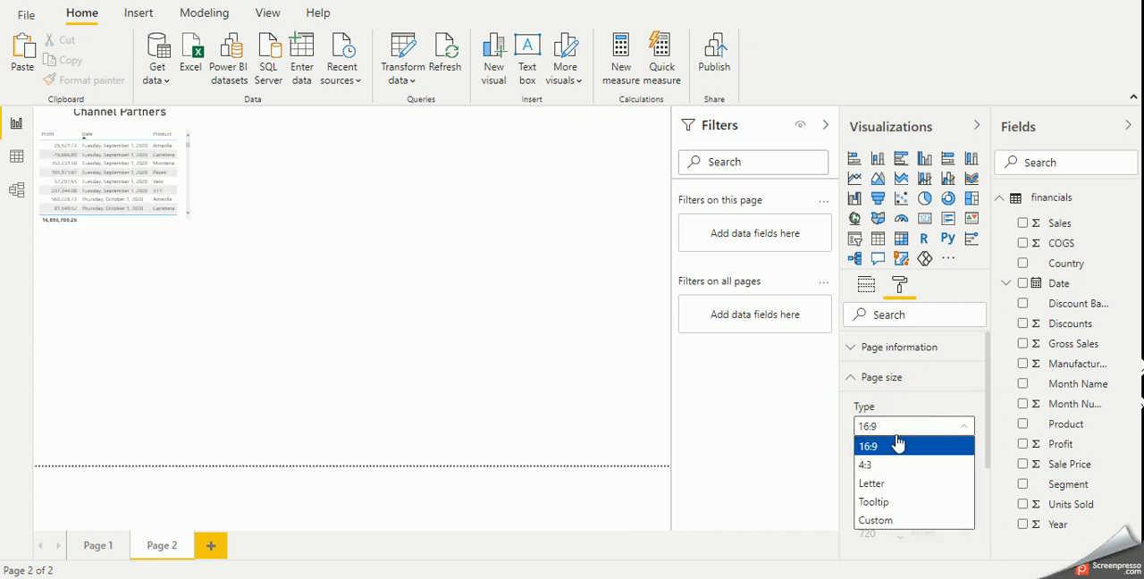
- Enlarge the detail table on Page 2 to fill most of the page
{"action": "left_click", "coordinate": [182, 222]}
{"action": "left_click", "coordinate": [186, 224]}
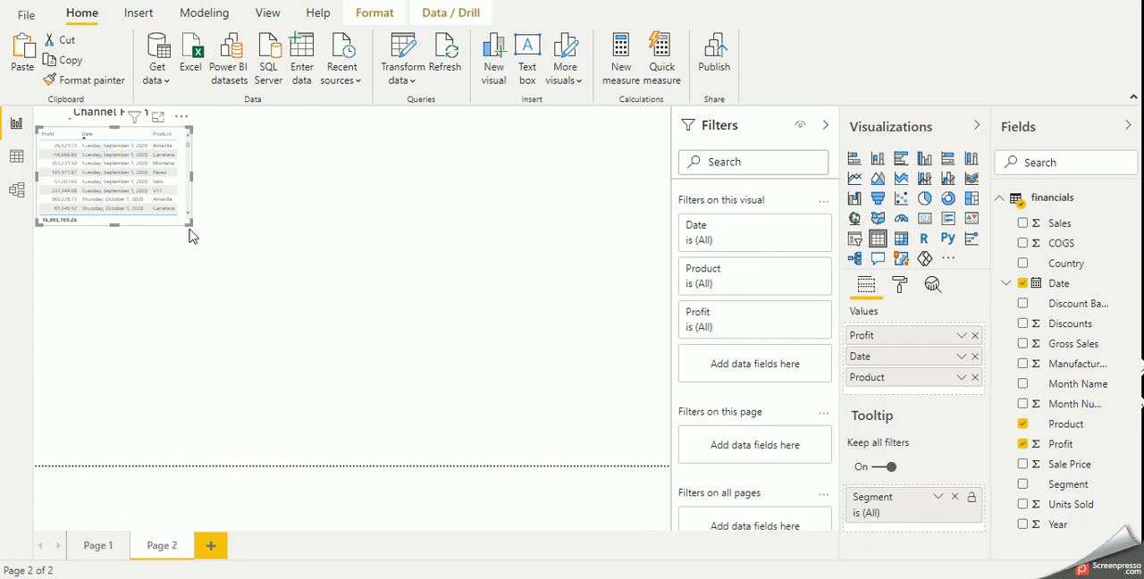
{"action": "left_click_drag", "start_coordinate": [187, 225], "coordinate": [588, 418]}
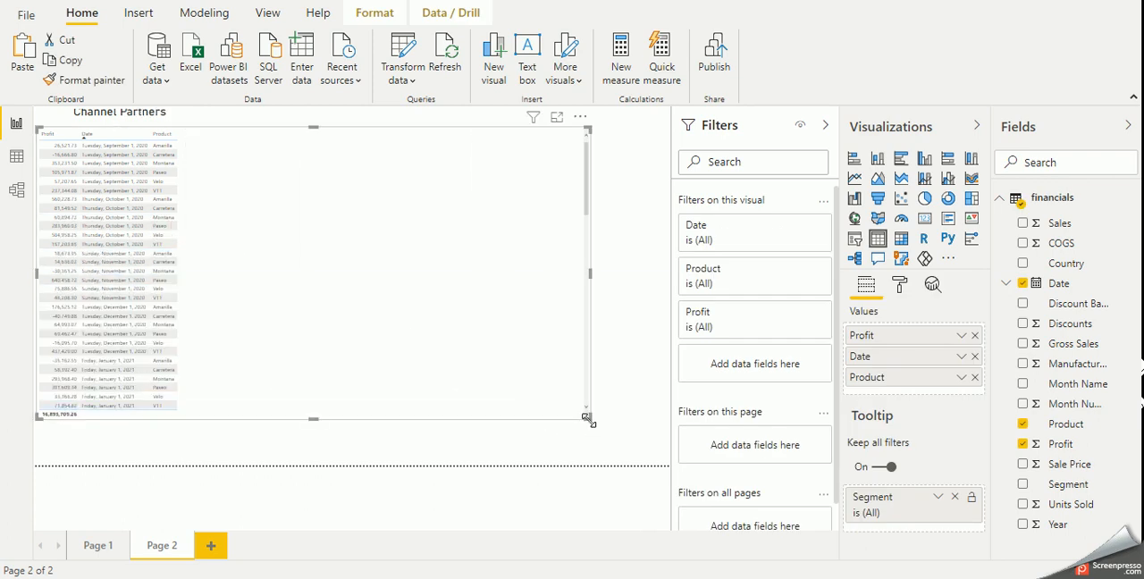
- Set the detail table's grid text size to 15 pt and check the tooltip on the Germany column of Page 1
{"action": "left_click", "coordinate": [899, 285]}
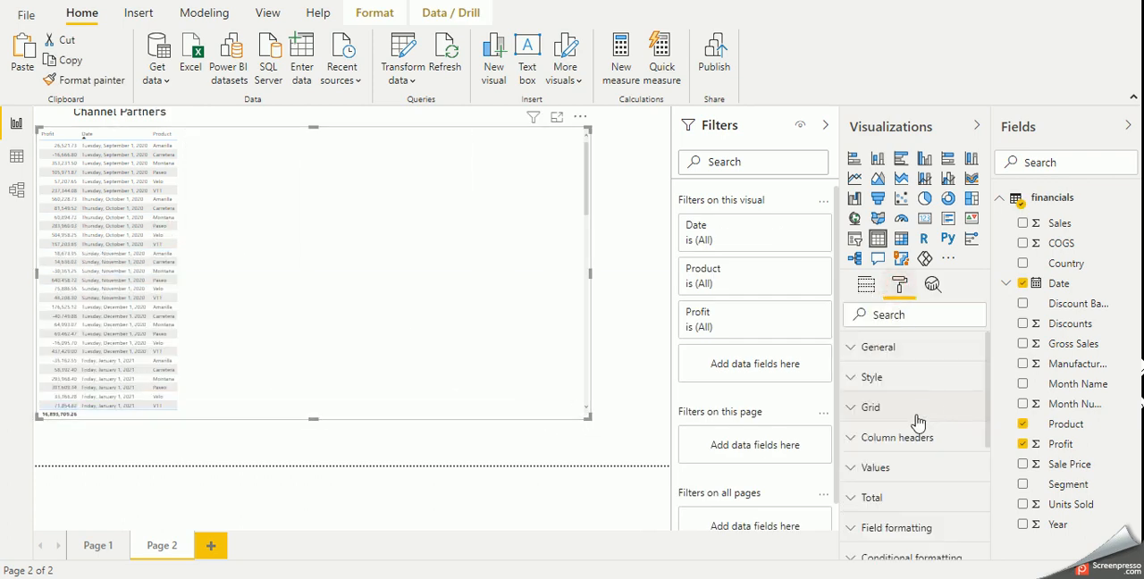
{"action": "left_click", "coordinate": [896, 404]}
{"action": "scroll", "coordinate": [896, 448], "scroll_direction": "down", "scroll_amount": 10}
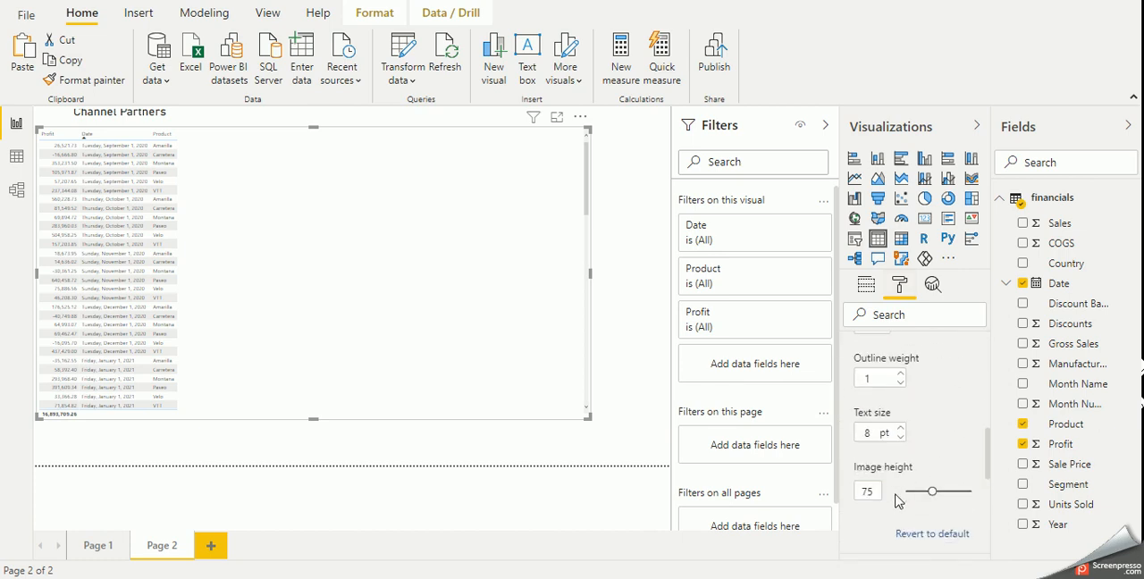
{"action": "double_click", "coordinate": [863, 433]}
{"action": "type", "text": "15"}
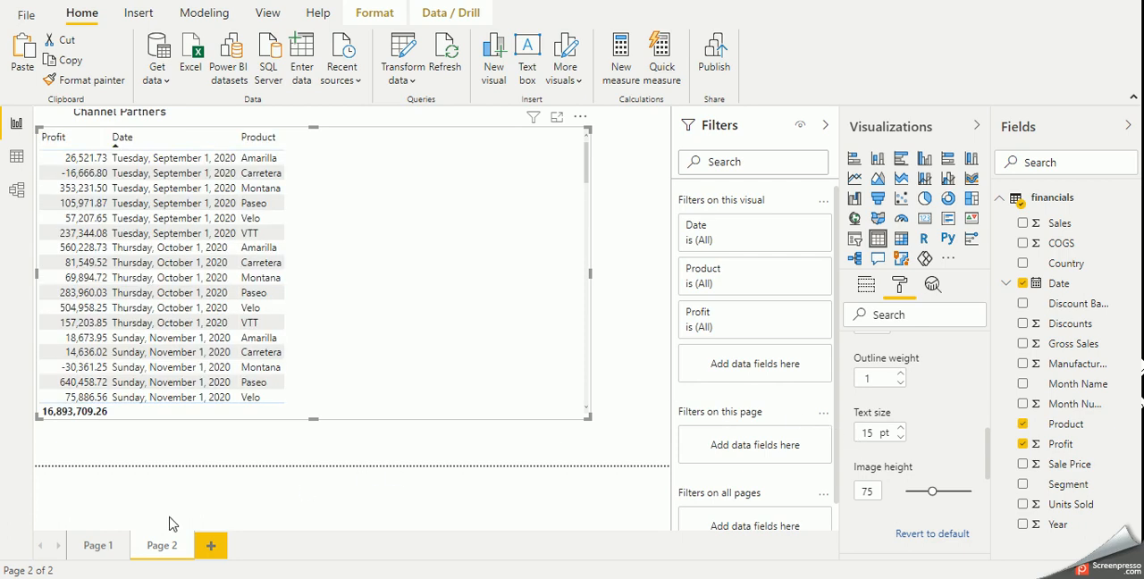
{"action": "left_click", "coordinate": [94, 546]}
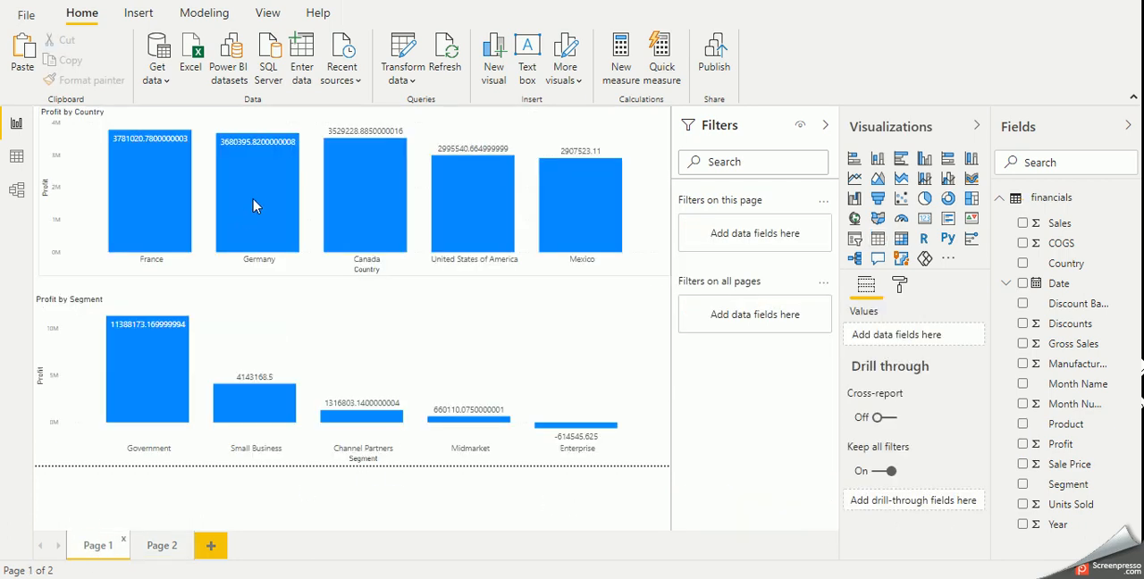
{"action": "mouse_move", "coordinate": [252, 205]}
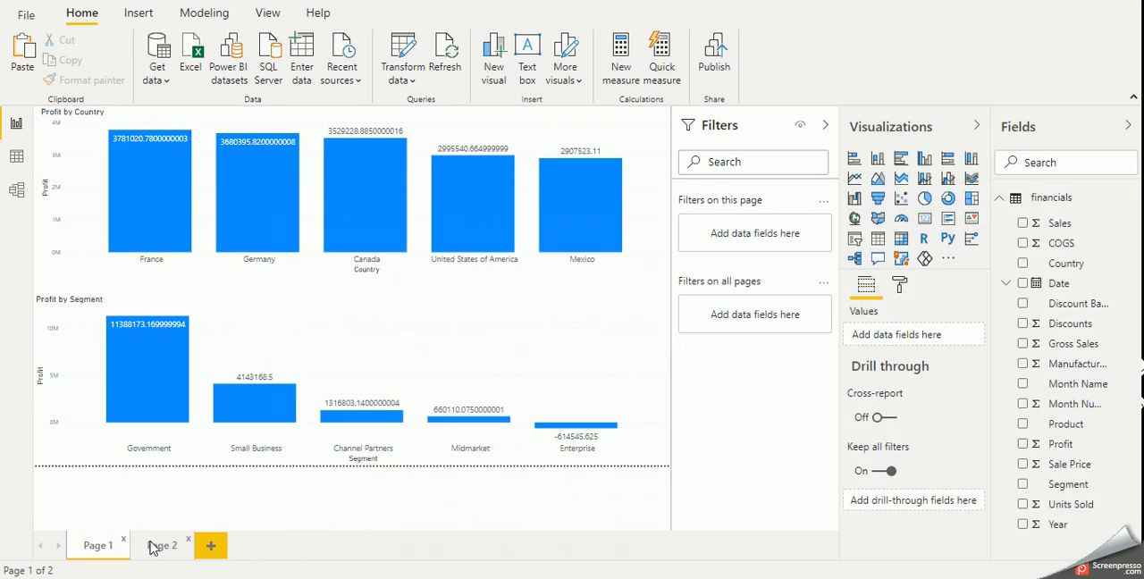
- Change the page size type of Page 2 to Custom
{"action": "left_click", "coordinate": [157, 544]}
{"action": "left_click", "coordinate": [482, 211]}
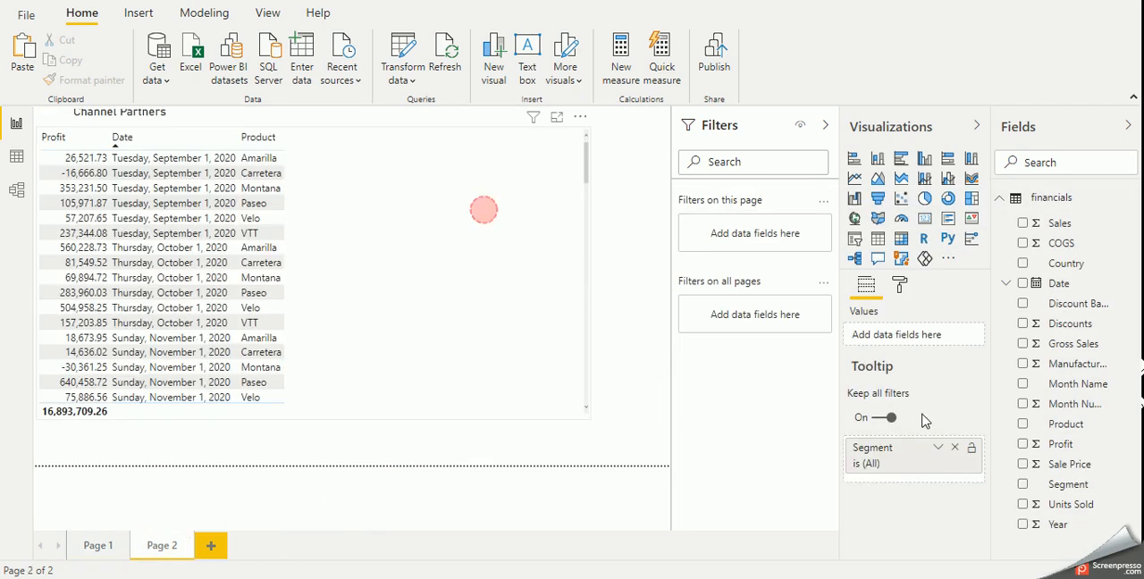
{"action": "left_click", "coordinate": [900, 286]}
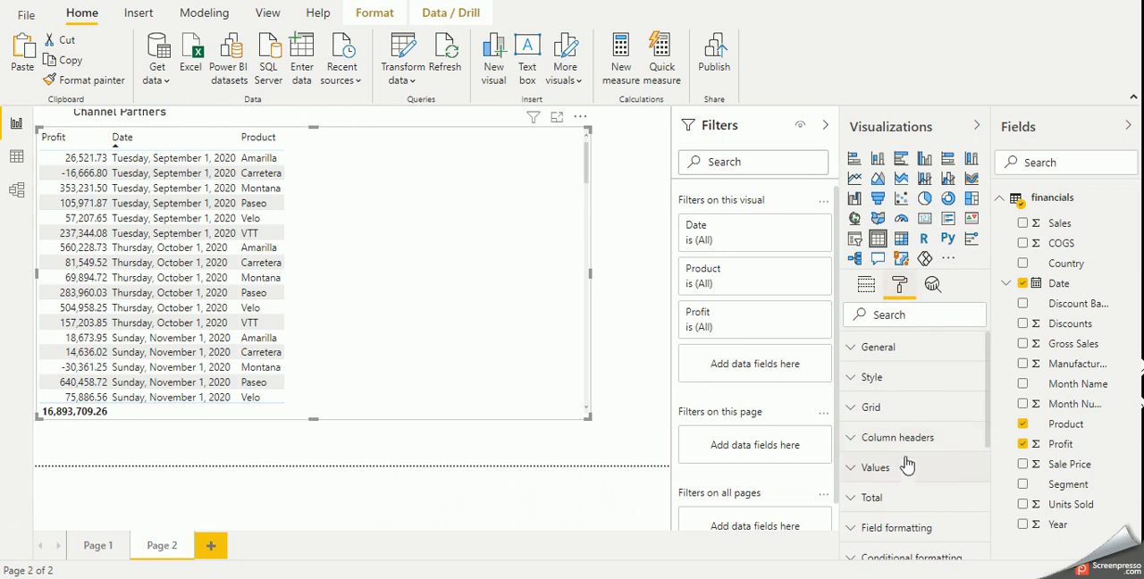
{"action": "left_click", "coordinate": [605, 283]}
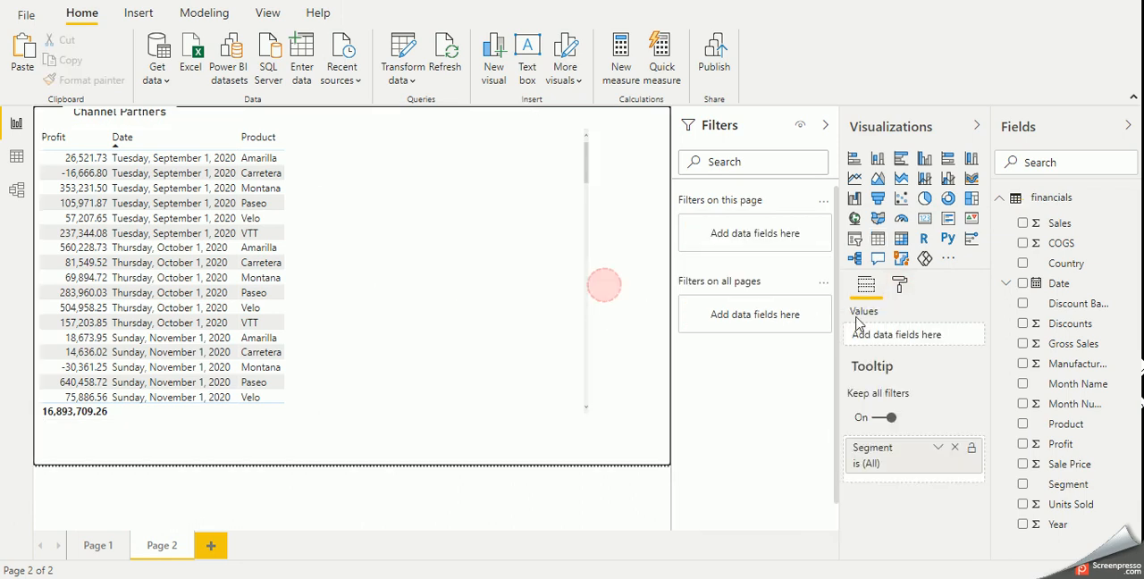
{"action": "left_click", "coordinate": [900, 285]}
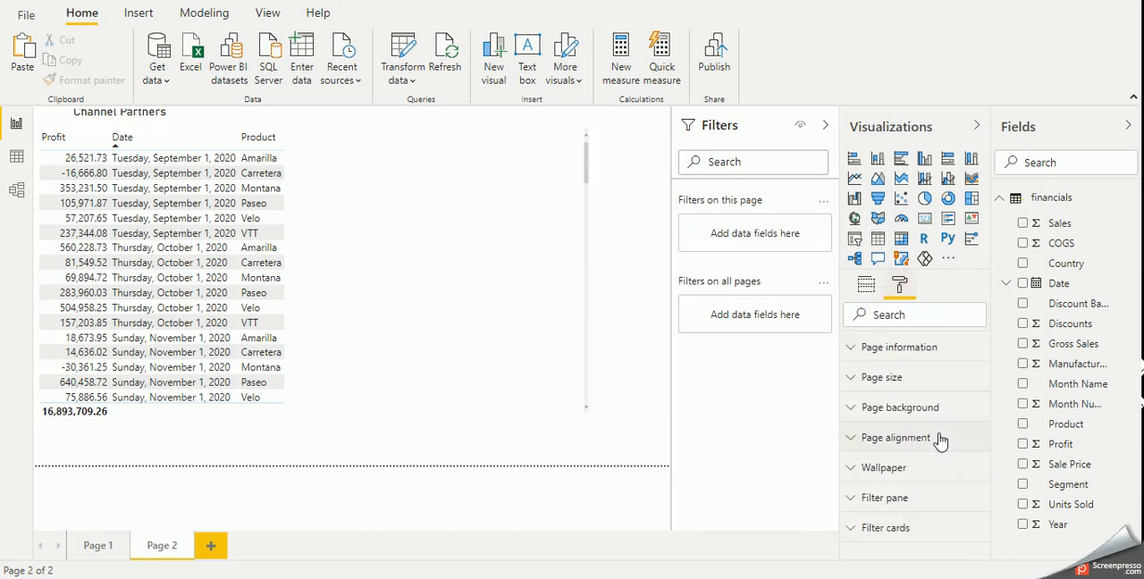
{"action": "left_click", "coordinate": [893, 377]}
{"action": "left_click", "coordinate": [916, 427]}
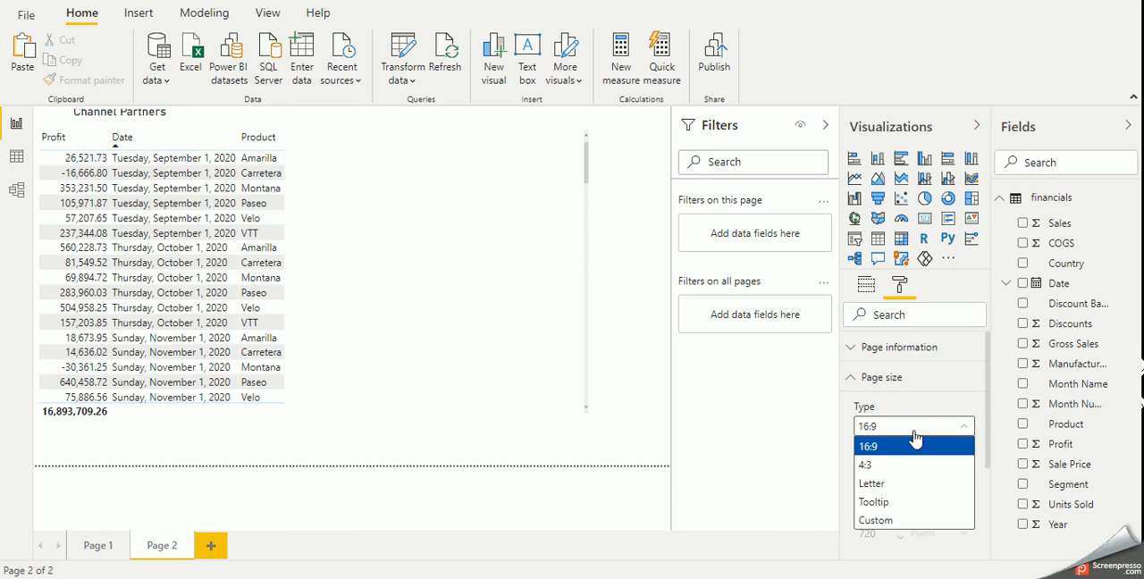
{"action": "left_click", "coordinate": [898, 521]}
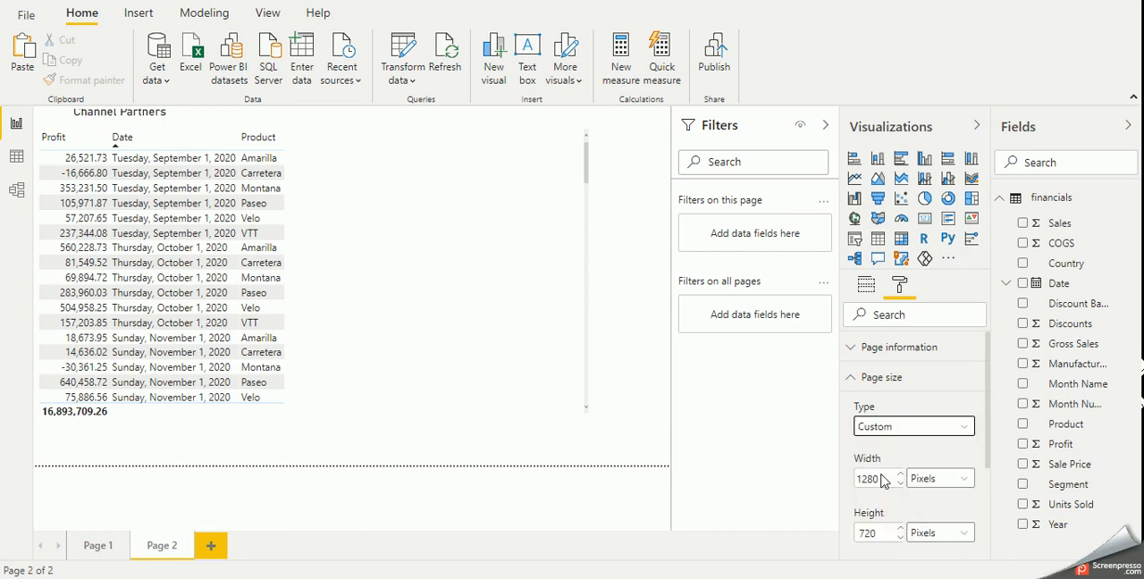
- Set the custom size of Page 2 to 500 pixels wide, trying a height of 400 before using 800 pixels
{"action": "left_click_drag", "start_coordinate": [880, 479], "coordinate": [858, 479]}
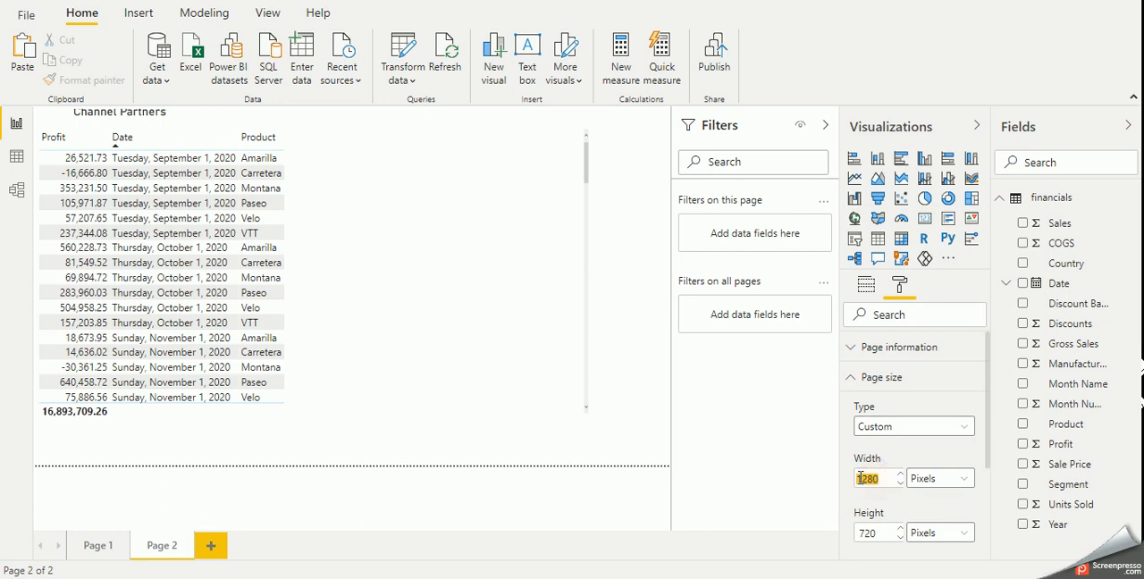
{"action": "type", "text": "500"}
{"action": "double_click", "coordinate": [868, 533]}
{"action": "type", "text": "400"}
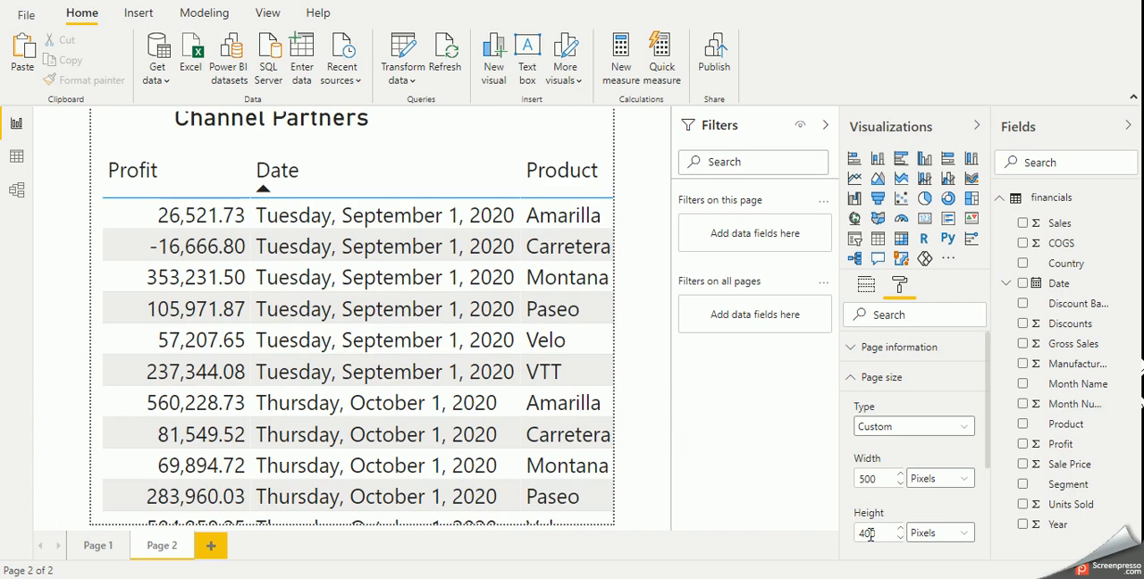
{"action": "double_click", "coordinate": [870, 534]}
{"action": "type", "text": "800"}
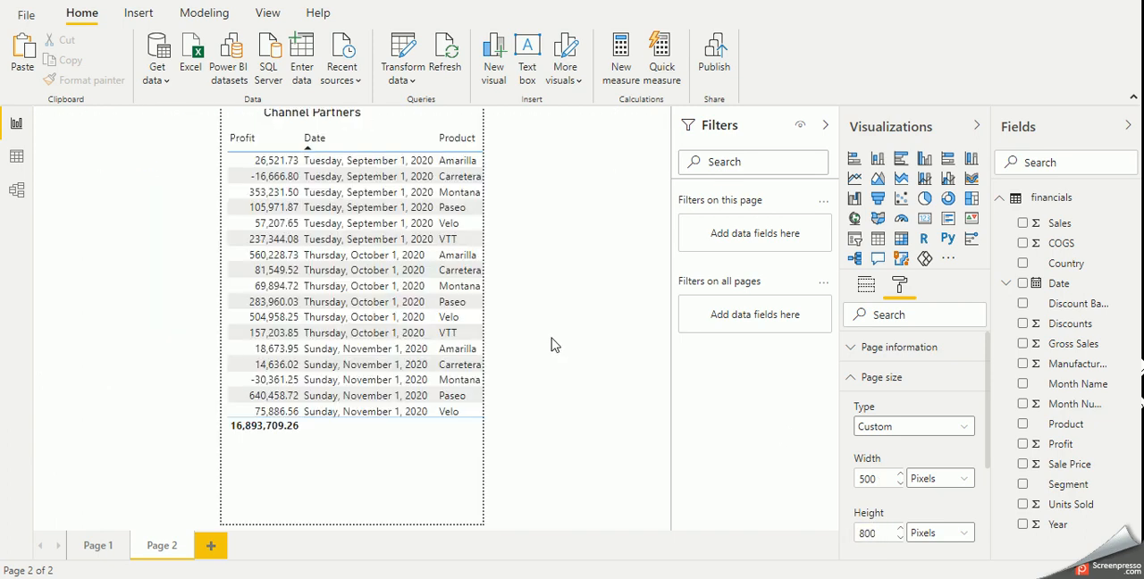
- Check the resized tooltip on the France column and on the Profit by Segment columns of Page 1
{"action": "left_click", "coordinate": [79, 547]}
{"action": "mouse_move", "coordinate": [181, 218]}
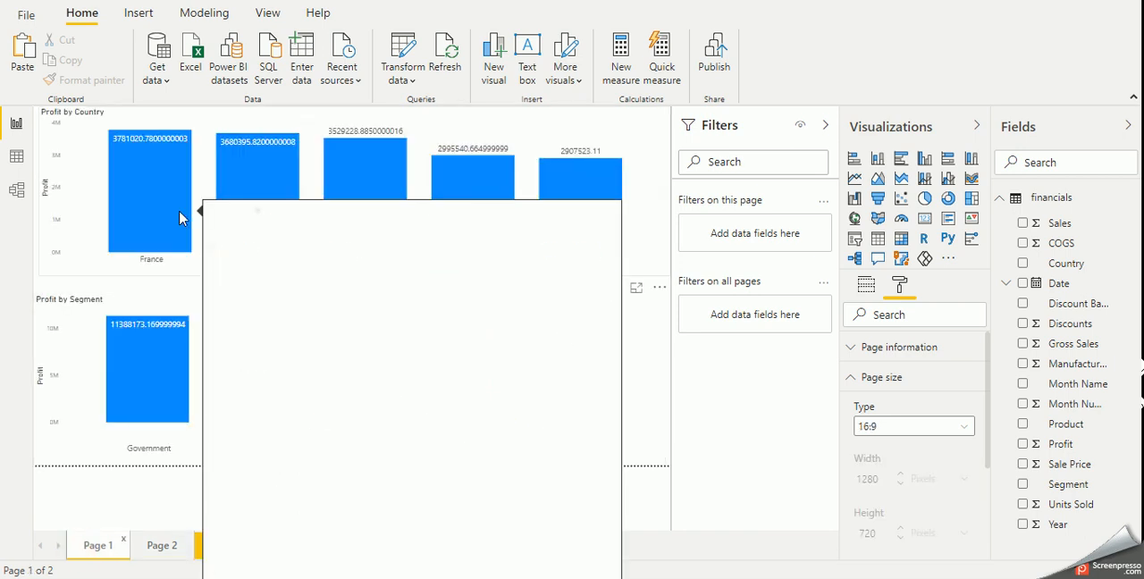
{"action": "mouse_move", "coordinate": [164, 364]}
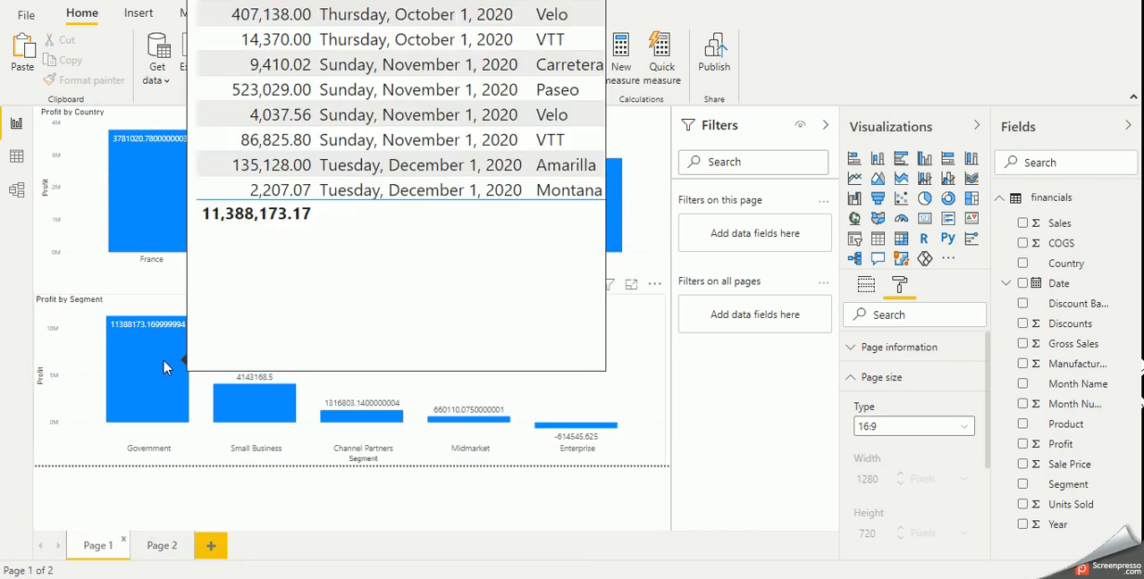
{"action": "mouse_move", "coordinate": [268, 411]}
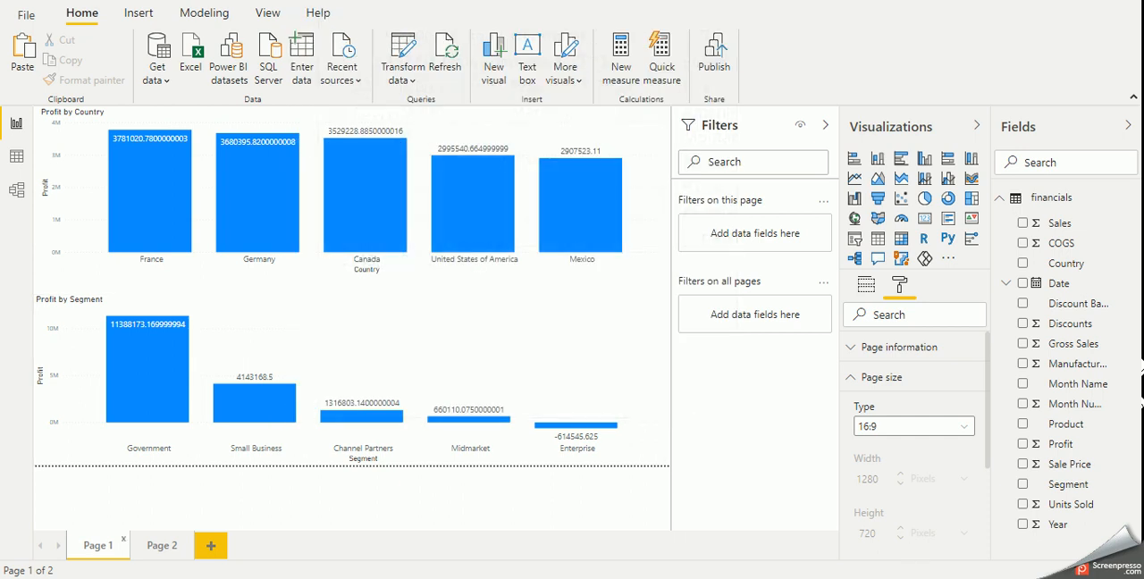
{"action": "left_click", "coordinate": [931, 577]}
{"action": "right_click", "coordinate": [945, 534]}
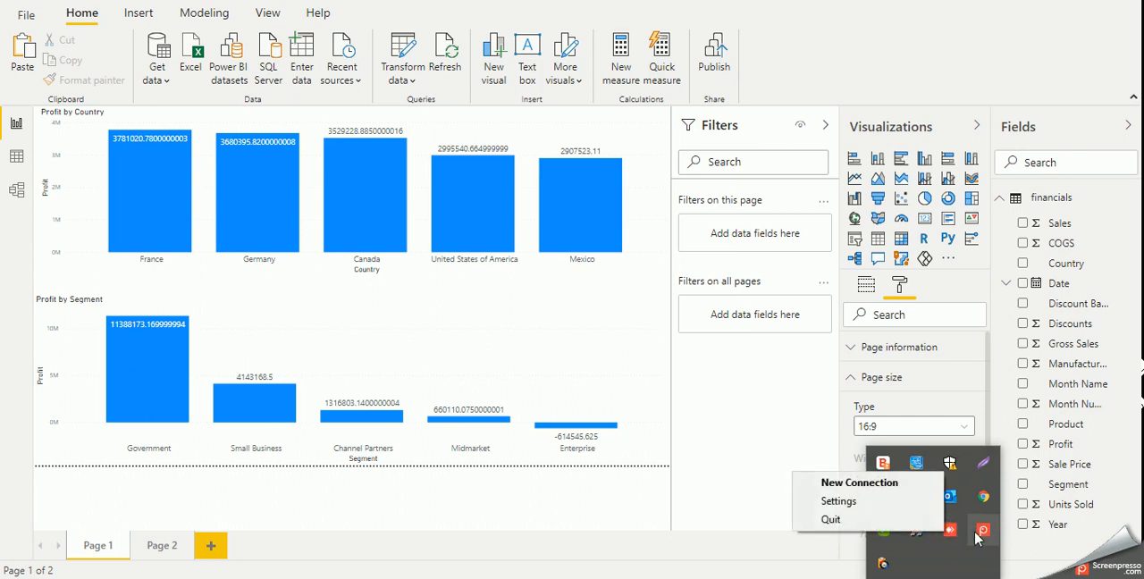
{"action": "right_click", "coordinate": [983, 531]}
{"action": "left_click", "coordinate": [888, 459]}
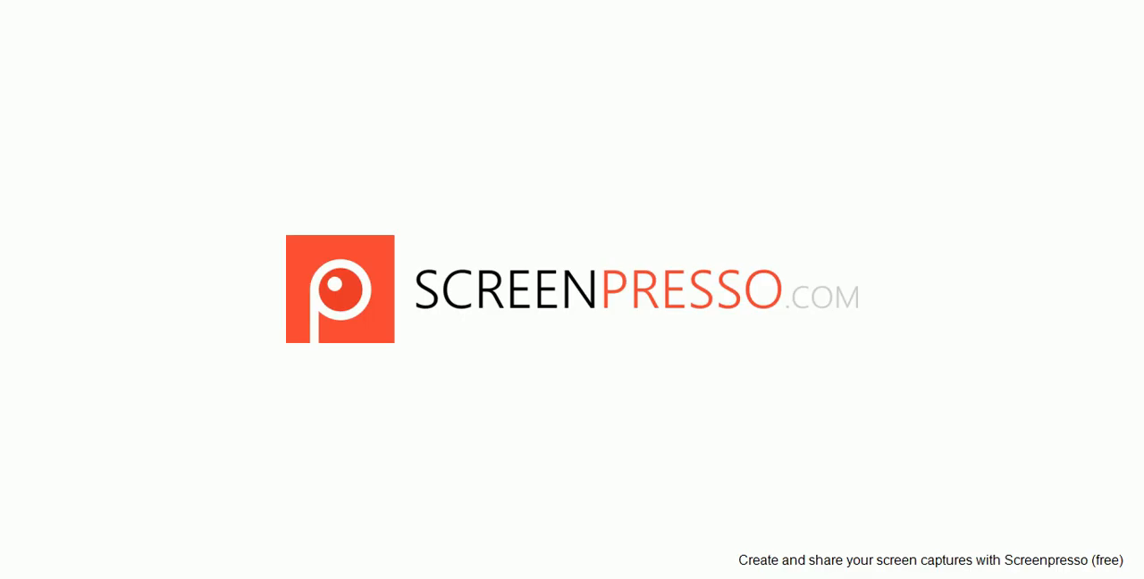